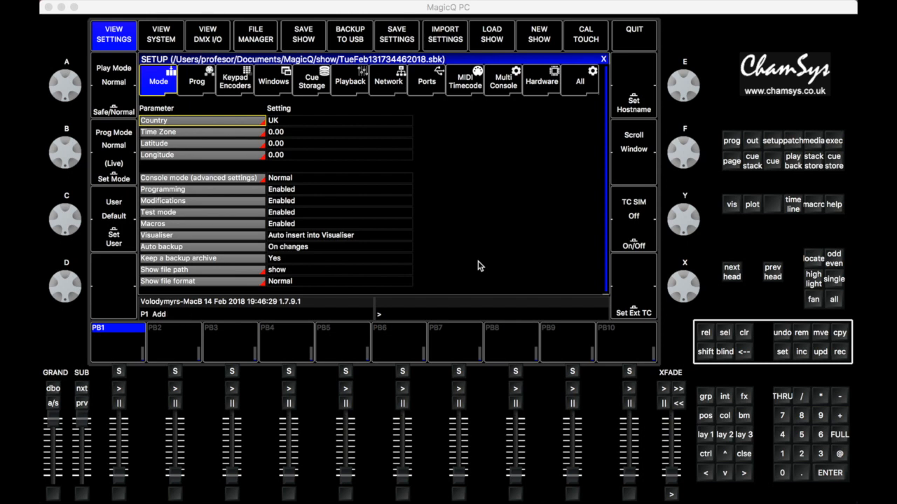
# In the network settings, set the OSC mode to Tx and Rx
pyautogui.click(389, 83)
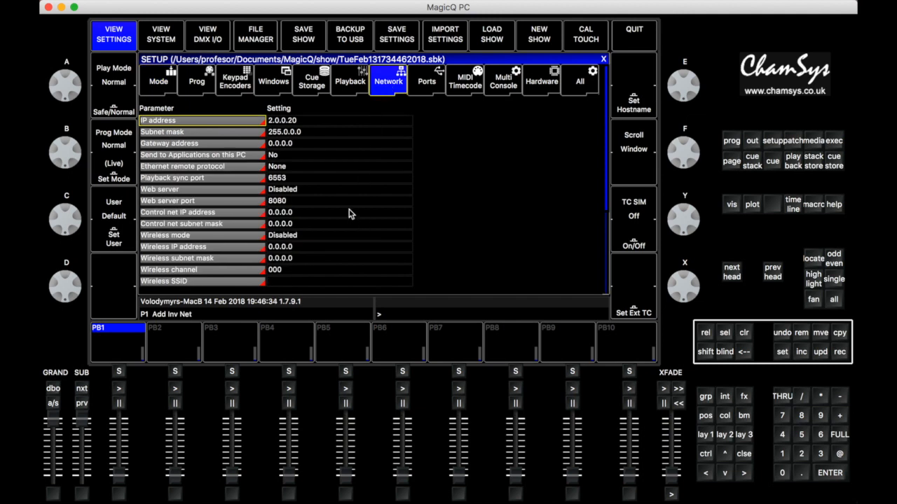
pyautogui.press('Down')
pyautogui.press('Down')
pyautogui.press('Down')
pyautogui.press('Down')
pyautogui.press('Down')
pyautogui.press('Down')
pyautogui.press('Down')
pyautogui.press('Down')
pyautogui.press('Down')
pyautogui.press('Down')
pyautogui.press('Down')
pyautogui.press('Down')
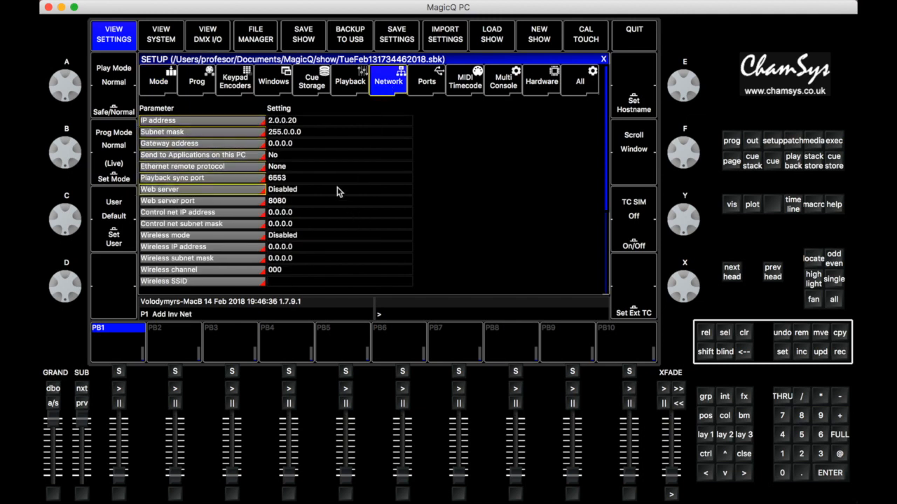
pyautogui.press('Down')
pyautogui.press('Down')
pyautogui.press('Down')
pyautogui.press('Down')
pyautogui.press('Down')
pyautogui.press('Down')
pyautogui.press('Down')
pyautogui.press('Down')
pyautogui.press('Down')
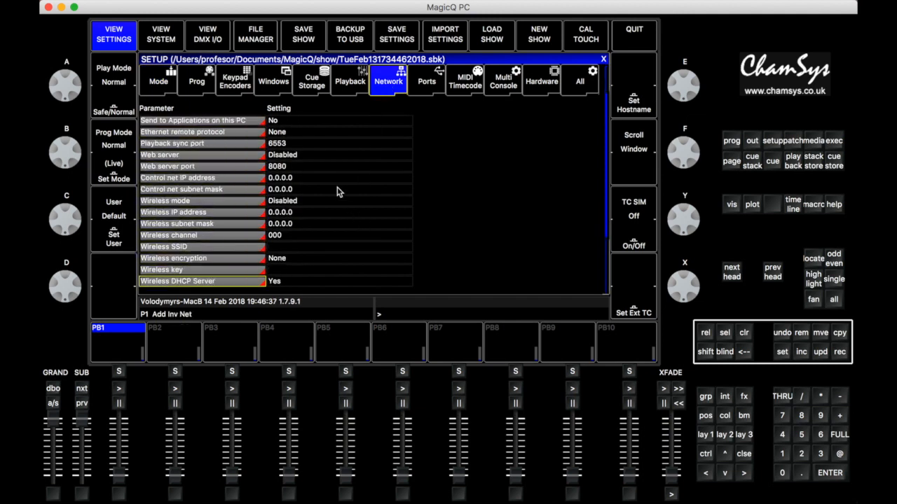
pyautogui.press('Down')
pyautogui.press('Down')
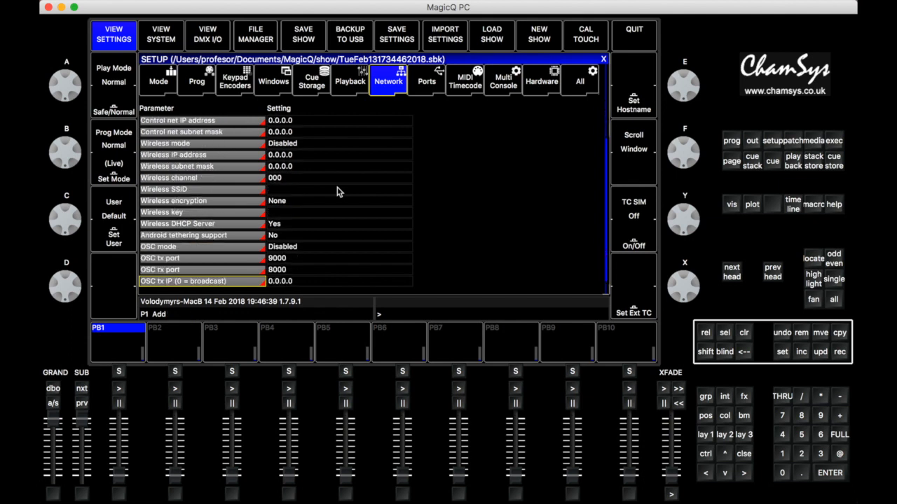
pyautogui.click(294, 239)
pyautogui.click(295, 239)
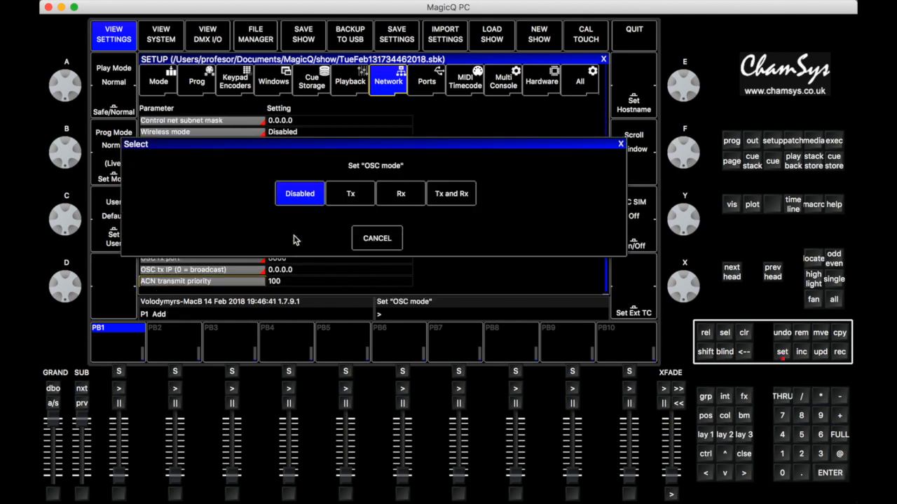
pyautogui.click(459, 196)
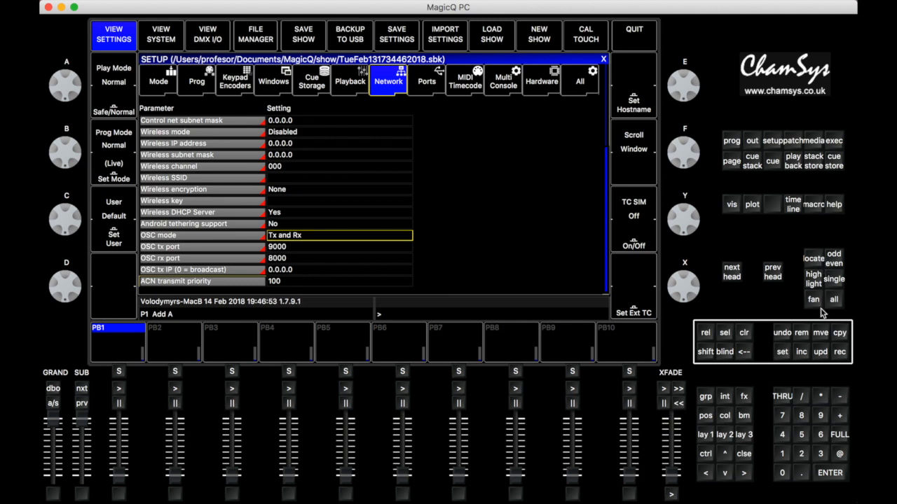
# Record macro M1 by turning encoder A in the positive direction, and end the recording
pyautogui.click(815, 208)
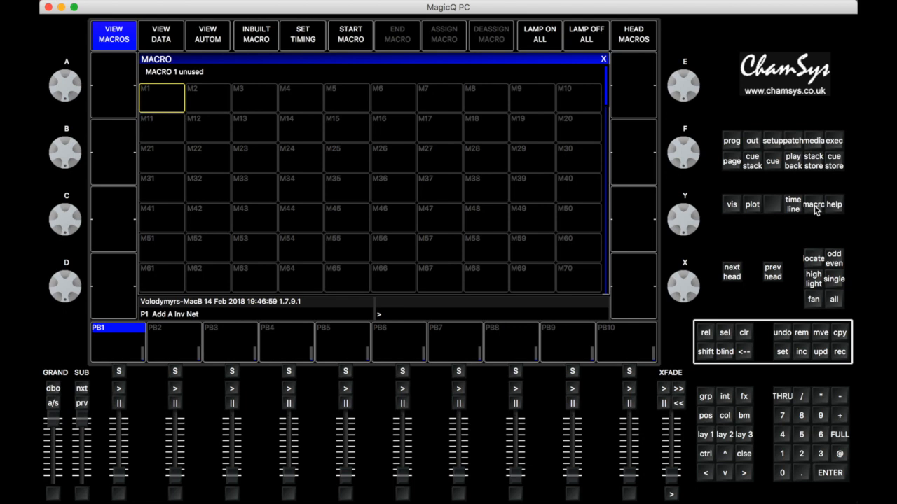
pyautogui.click(160, 104)
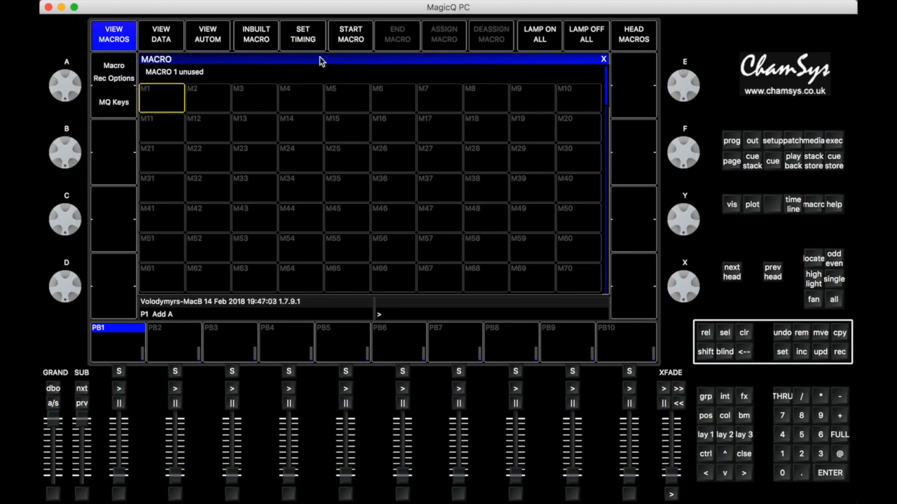
pyautogui.click(358, 42)
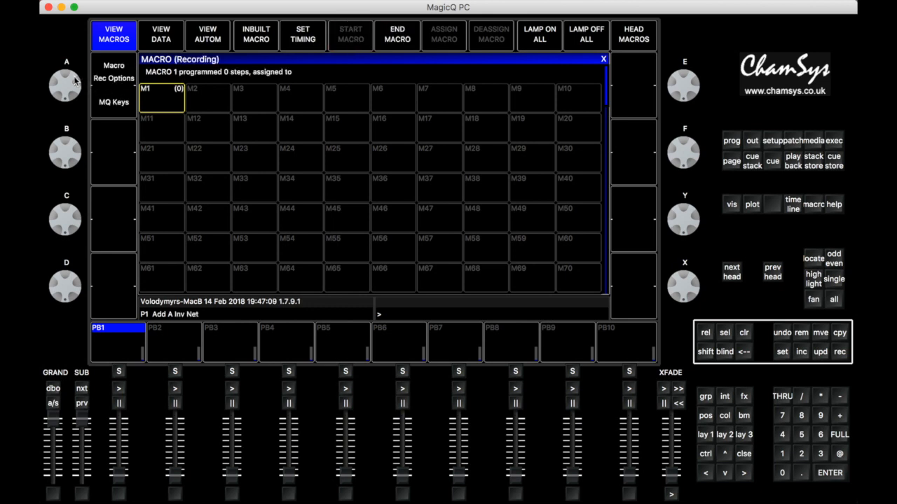
pyautogui.moveTo(75, 81); pyautogui.dragTo(75, 148)
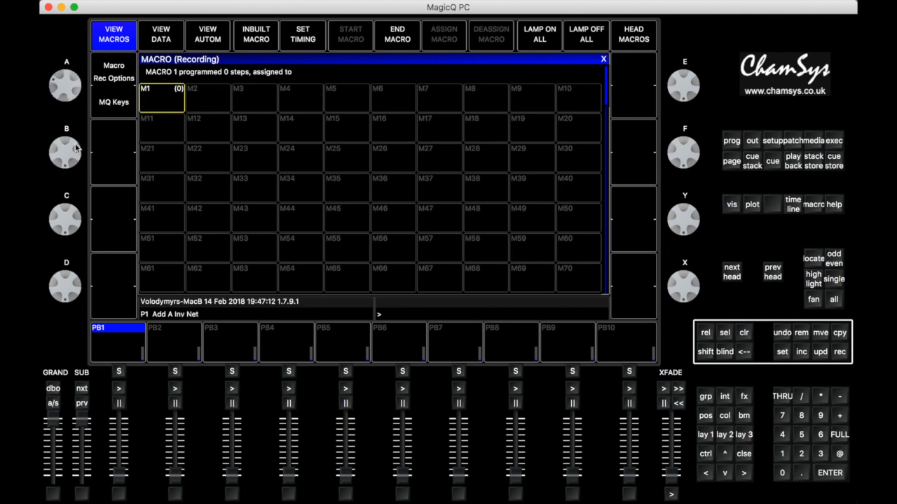
pyautogui.click(400, 41)
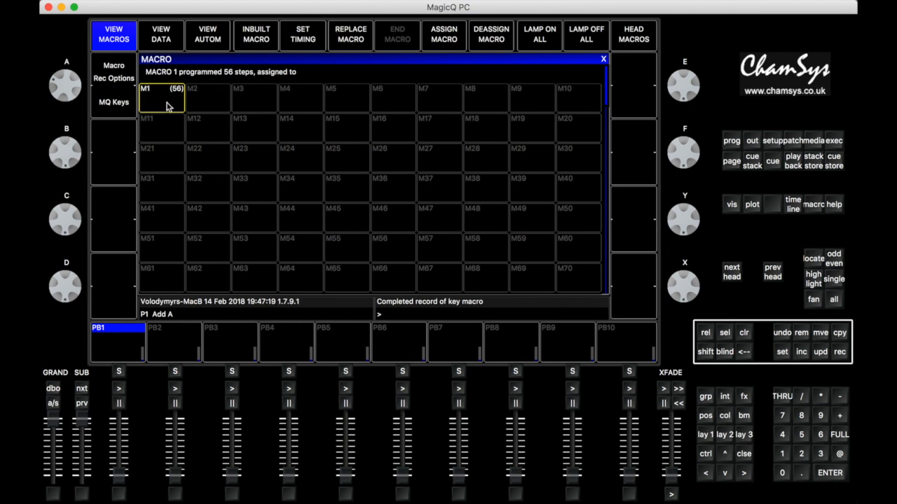
# Open the data of macro 1 and set the time of step 1 to 0
pyautogui.click(166, 41)
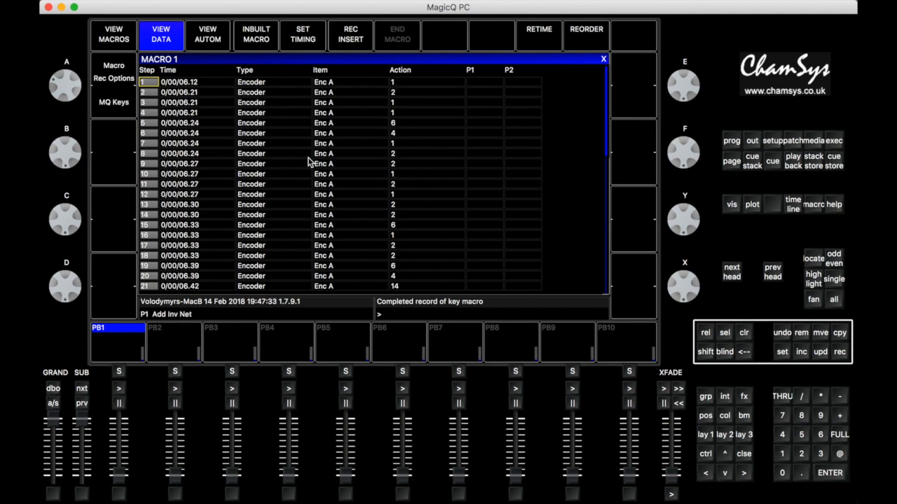
pyautogui.click(181, 84)
pyautogui.click(181, 84)
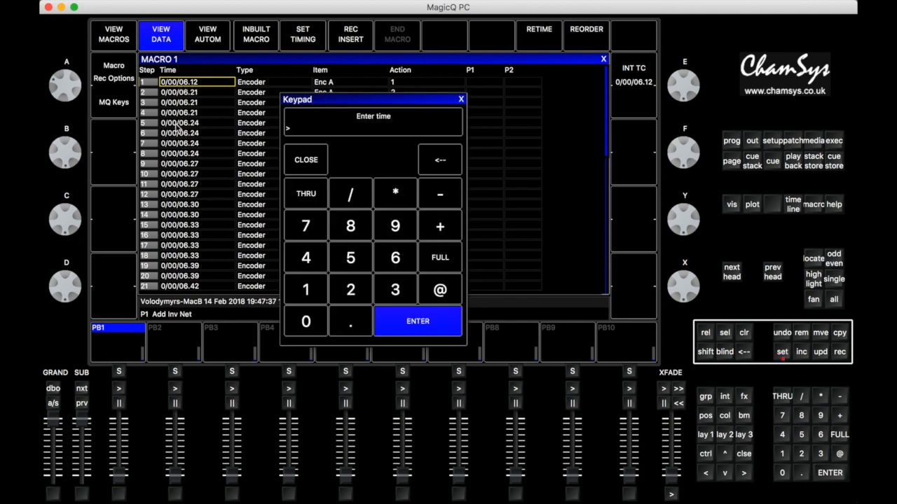
pyautogui.click(306, 319)
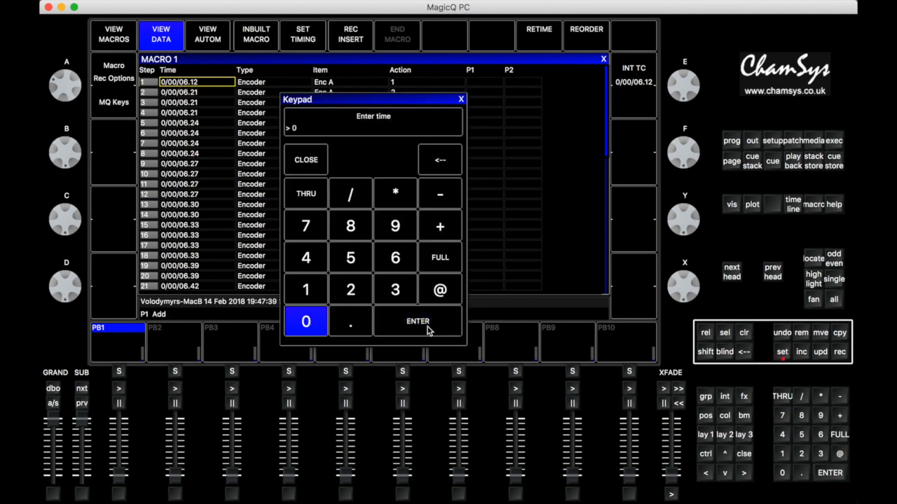
pyautogui.click(428, 326)
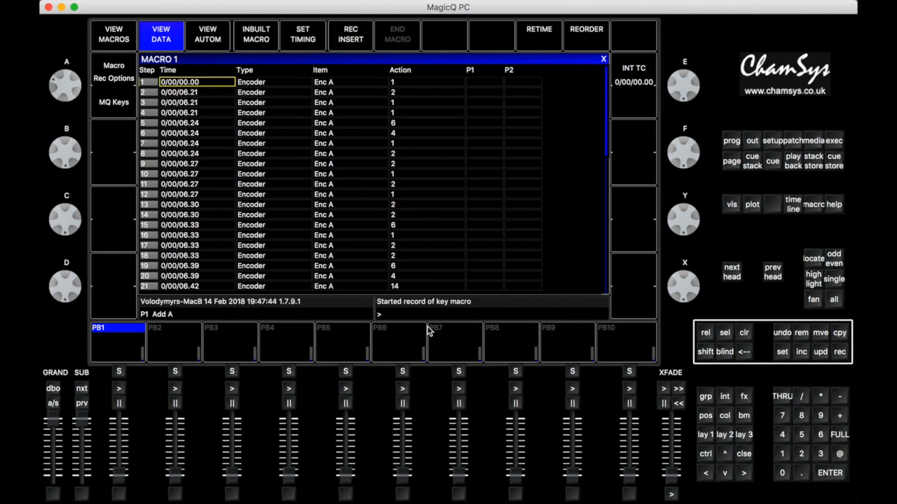
# Remove every step of macro 1 from step 2 onward, keeping only the encoder A step with action 1
pyautogui.press('Right')
pyautogui.press('Right')
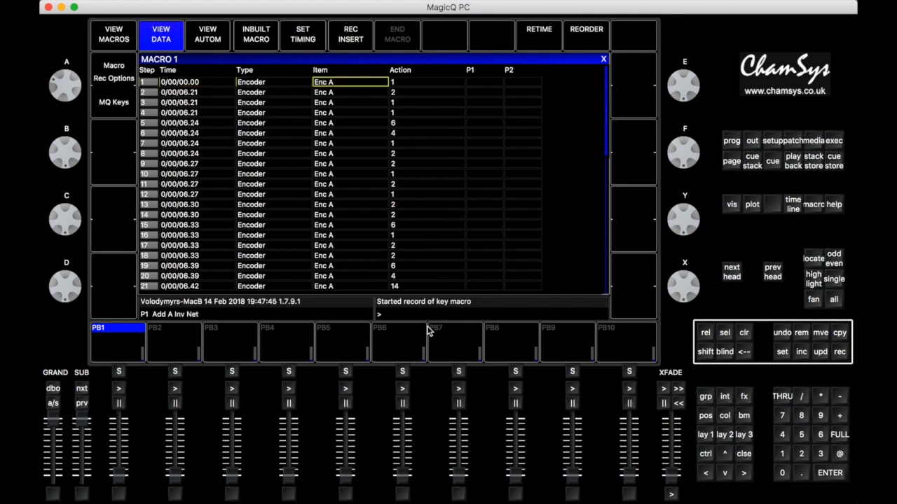
pyautogui.press('Right')
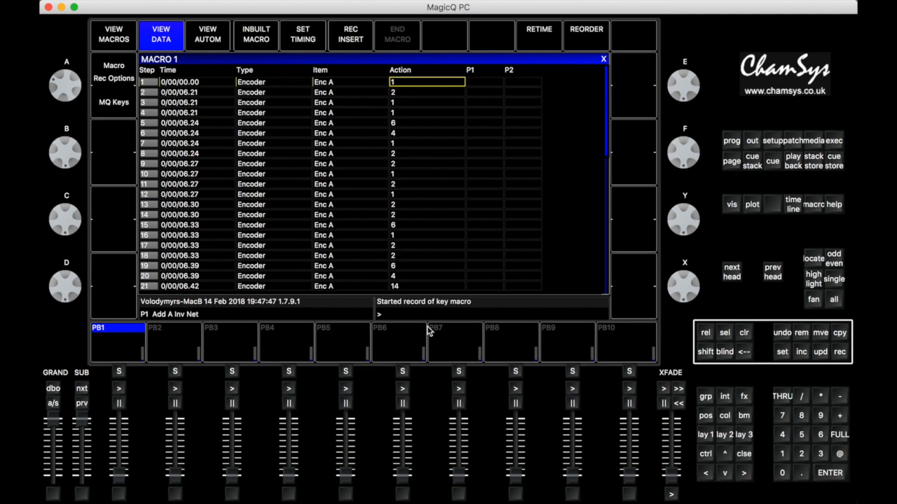
pyautogui.press('Left')
pyautogui.press('Left')
pyautogui.press('Left')
pyautogui.press('Left')
pyautogui.press('Down')
pyautogui.press('shift')
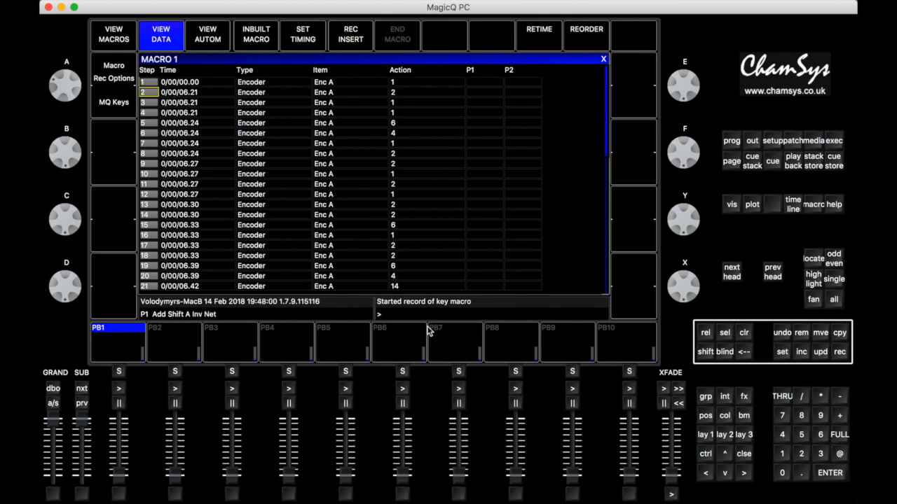
pyautogui.press('Right')
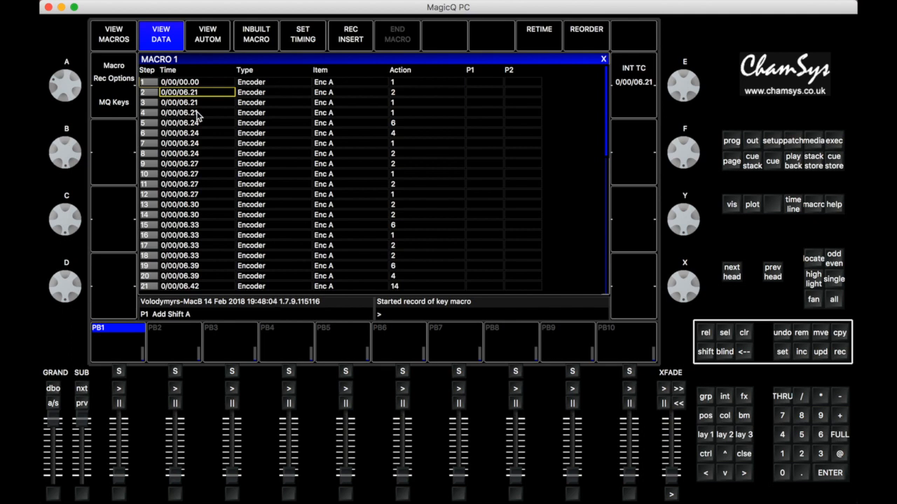
pyautogui.press('Left')
pyautogui.moveTo(167, 92); pyautogui.dragTo(342, 296)
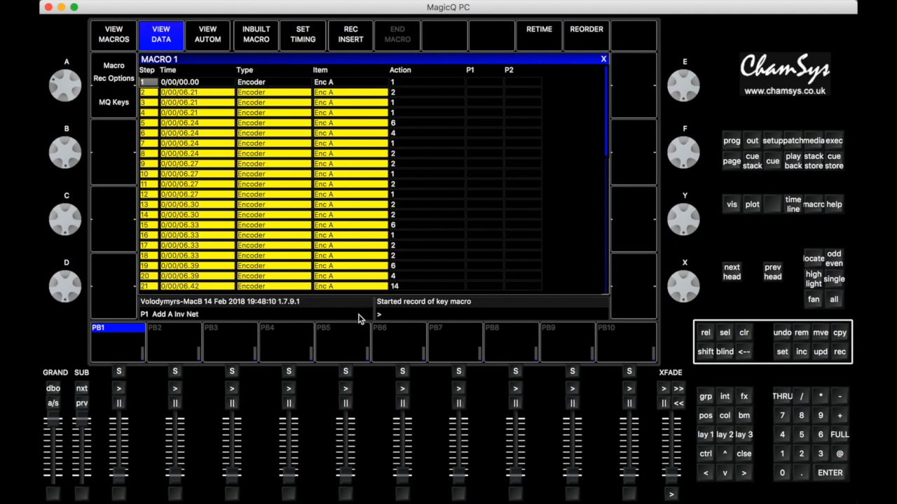
pyautogui.click(802, 337)
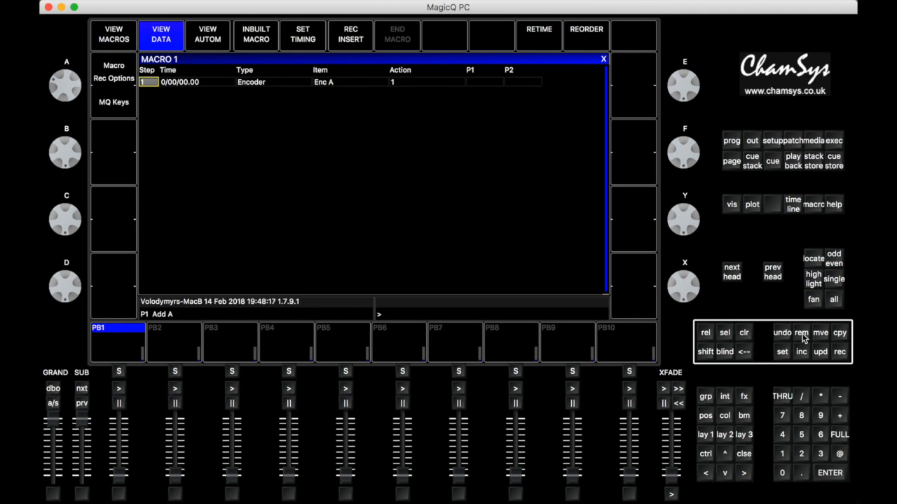
# Record macro M2 by turning encoder A in the negative direction, and end the recording
pyautogui.click(119, 39)
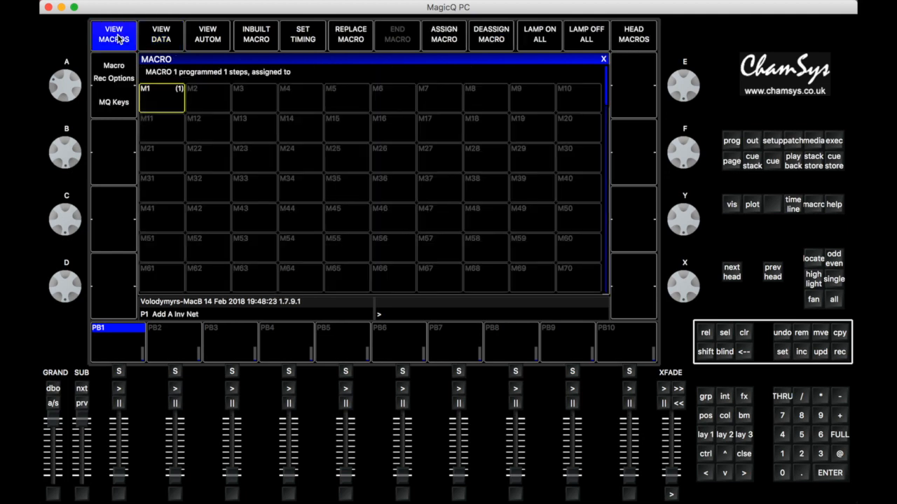
pyautogui.click(212, 104)
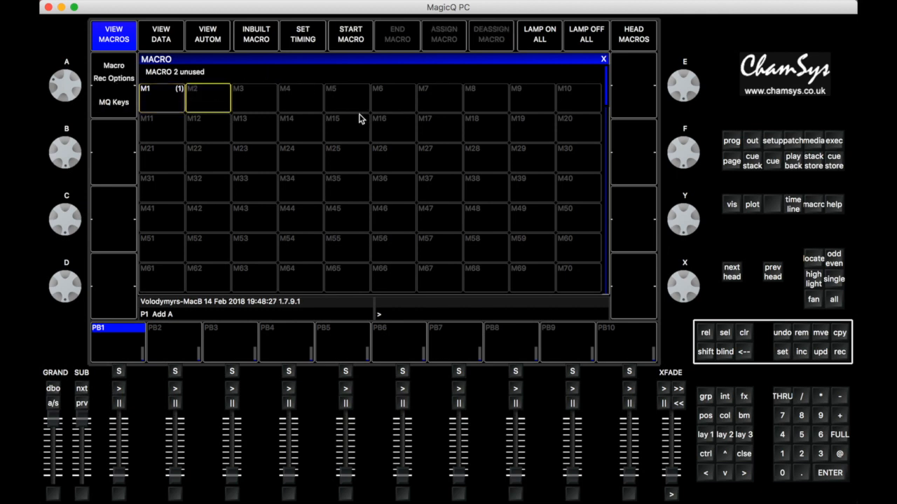
pyautogui.click(353, 37)
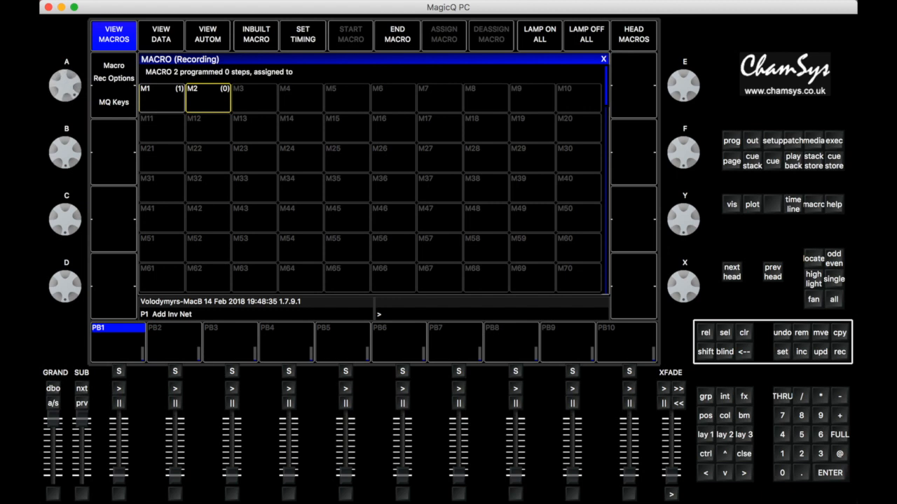
pyautogui.click(397, 44)
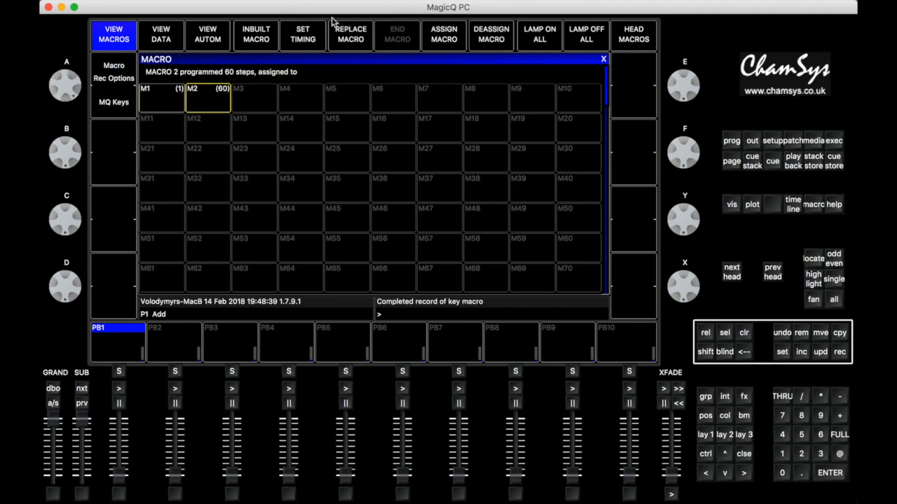
# Open the data of macro 2 and remove every step from step 3 onward
pyautogui.click(161, 41)
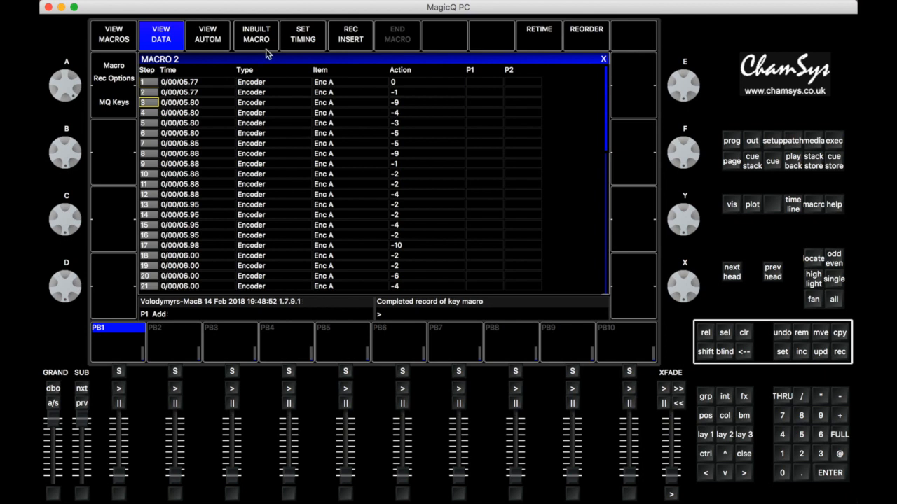
pyautogui.moveTo(147, 103); pyautogui.dragTo(359, 295)
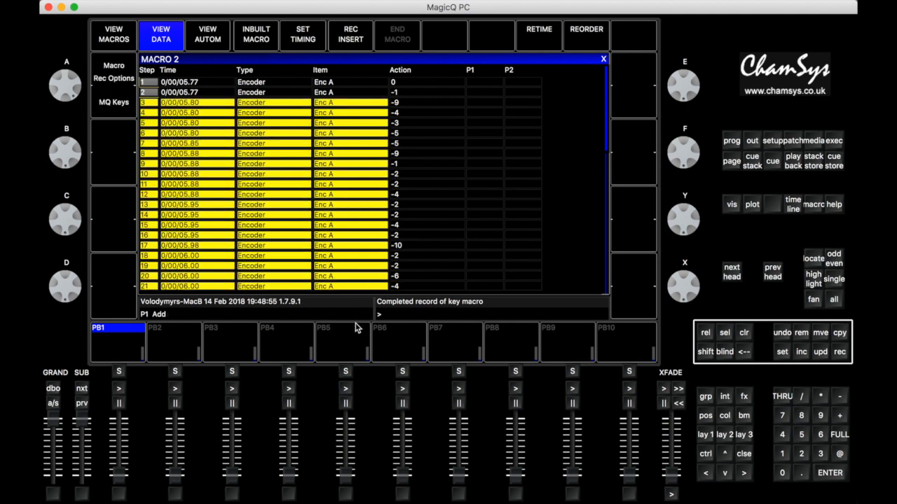
pyautogui.click(801, 334)
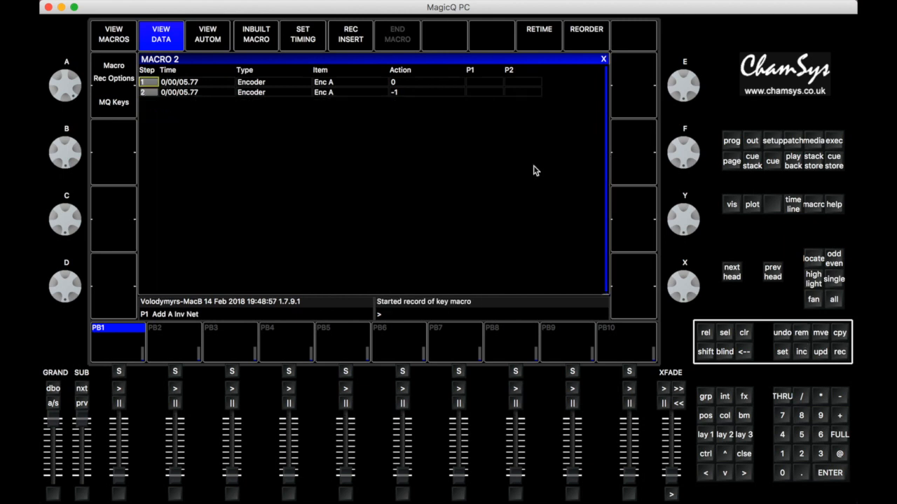
# Set the time of step 2 in macro 2, the one with action -1, to 0
pyautogui.click(193, 93)
pyautogui.click(193, 93)
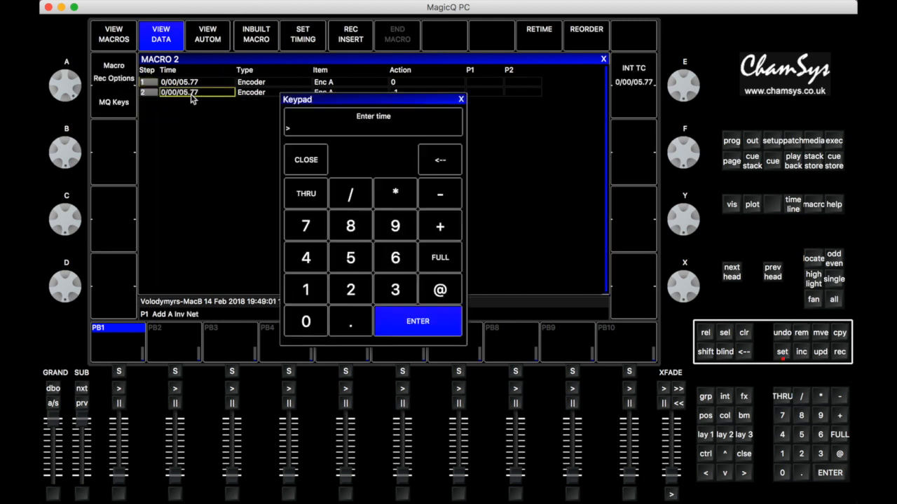
pyautogui.write('0')
pyautogui.press('Return')
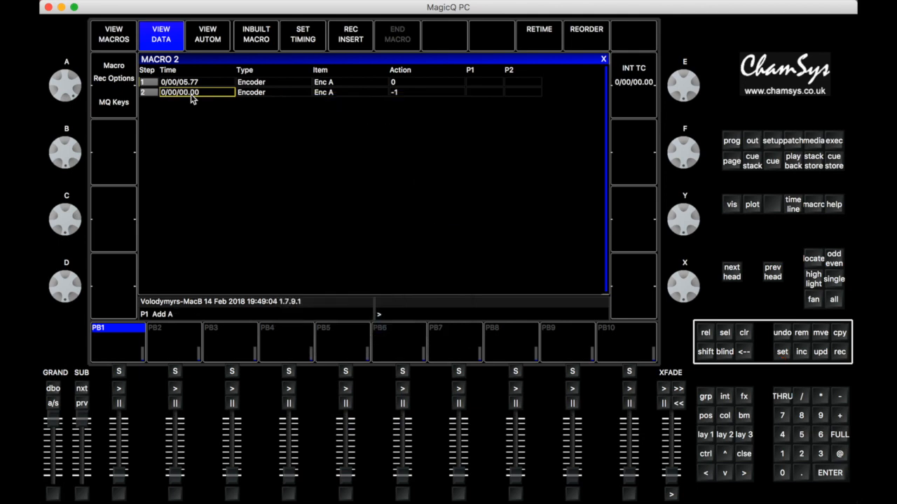
# Remove step 1 with action 0 from macro 2, check the remaining step's item and action, and return to the macro overview
pyautogui.click(196, 83)
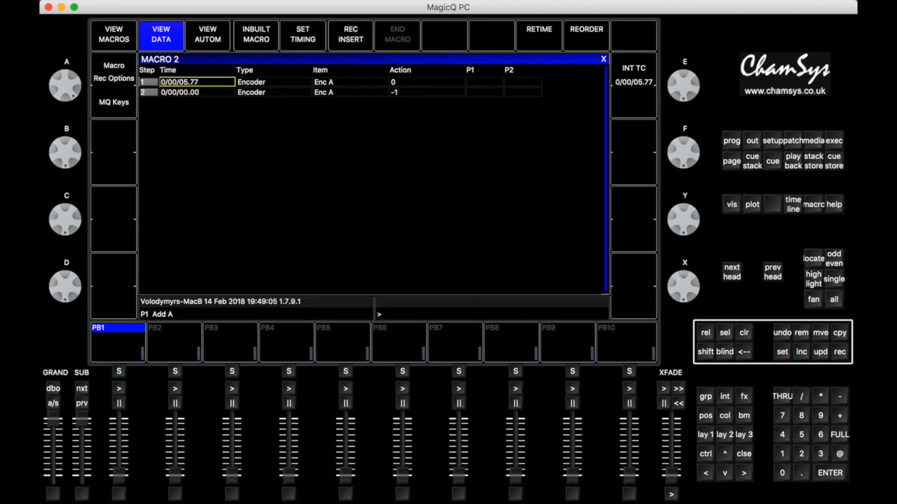
pyautogui.click(800, 336)
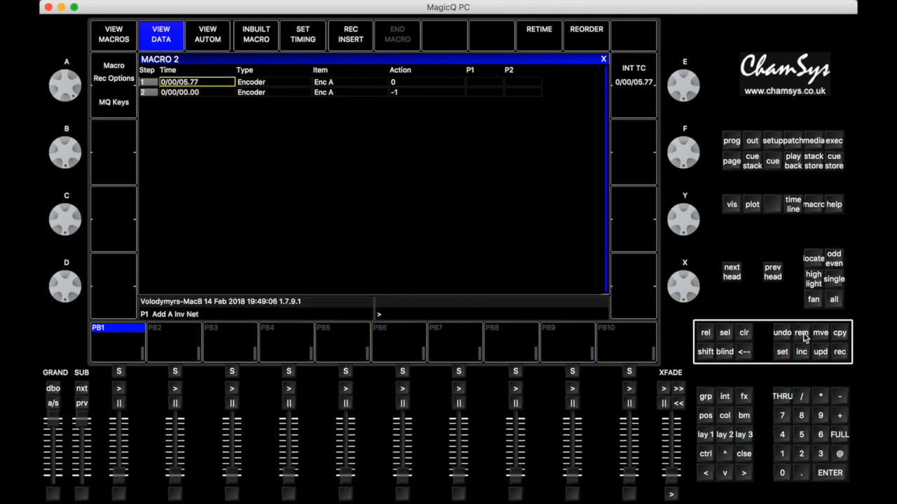
pyautogui.click(189, 85)
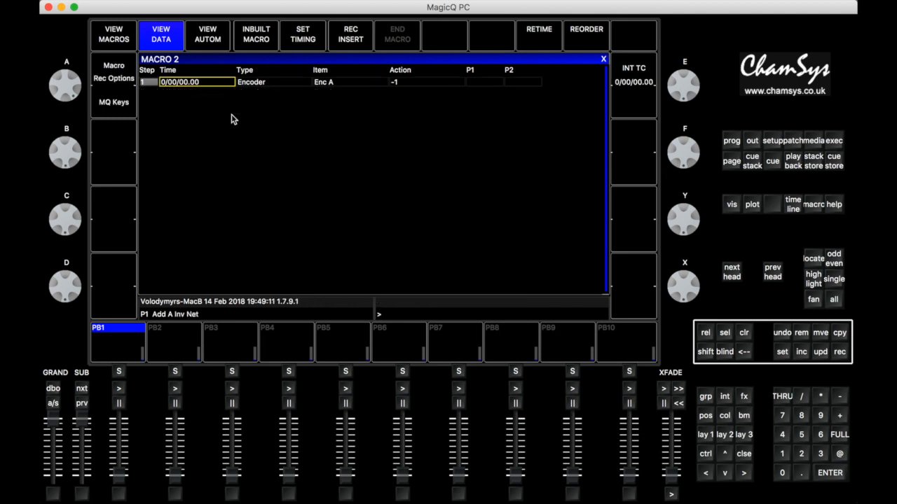
pyautogui.click(327, 87)
pyautogui.click(406, 83)
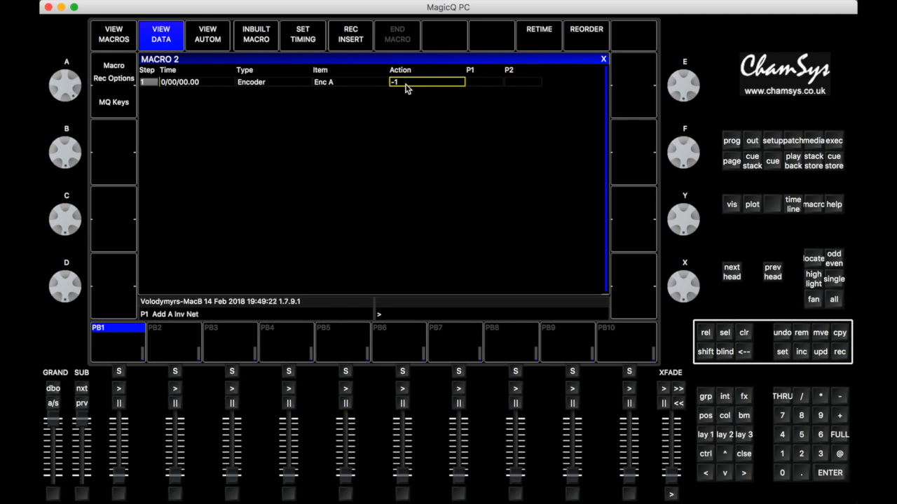
pyautogui.click(114, 43)
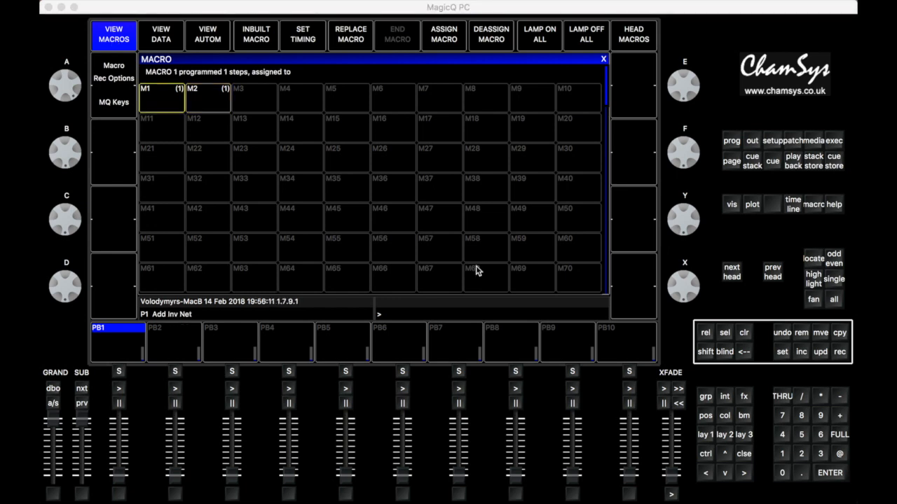
# Open the macro automations and insert a new automation of type OSC Message
pyautogui.click(211, 38)
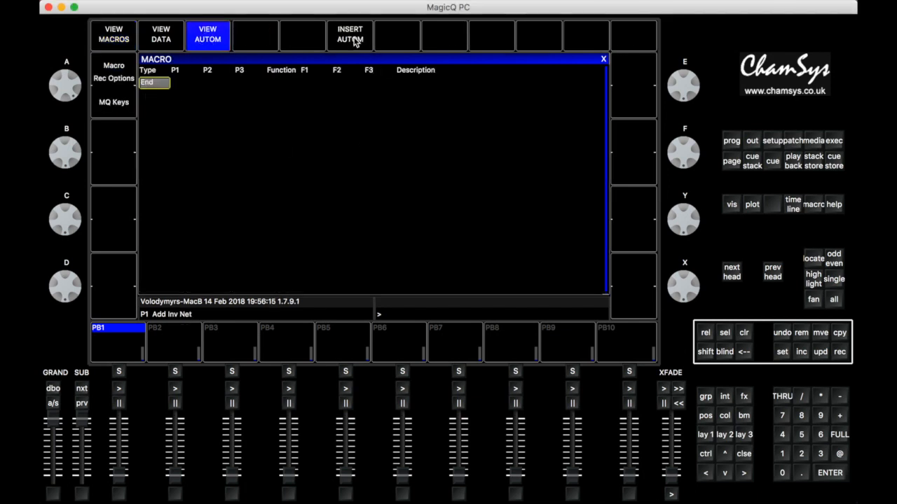
pyautogui.click(355, 42)
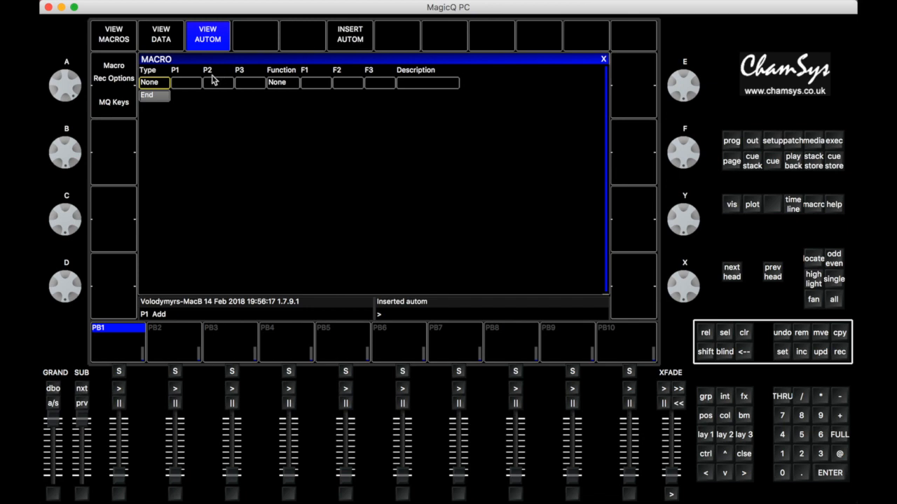
pyautogui.click(160, 85)
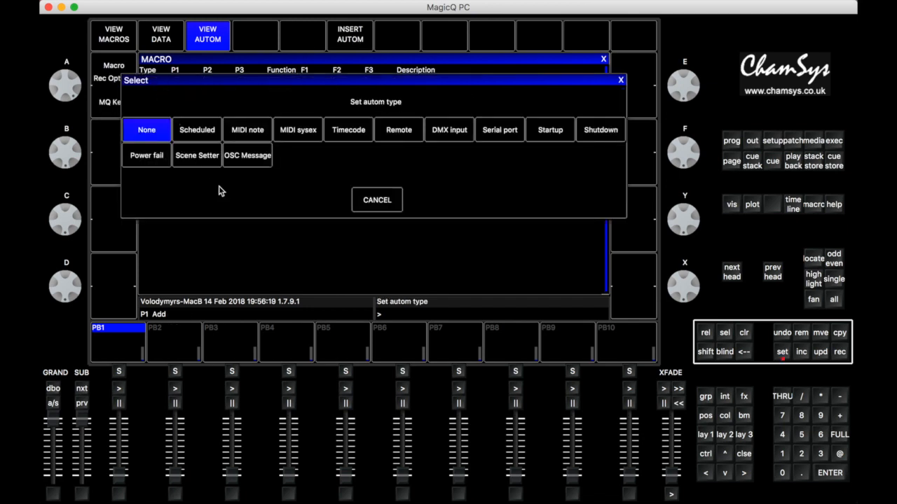
pyautogui.click(249, 155)
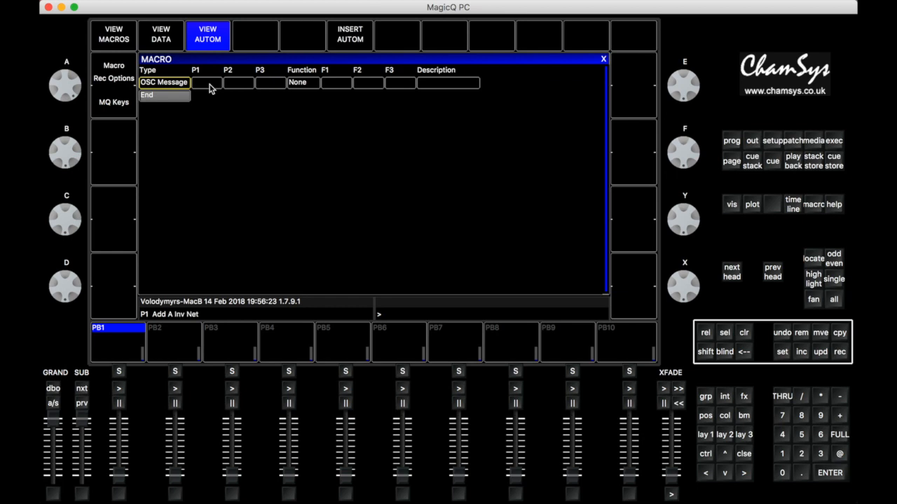
# Set the OSC method (P1) of the new automation to /encA+
pyautogui.click(209, 87)
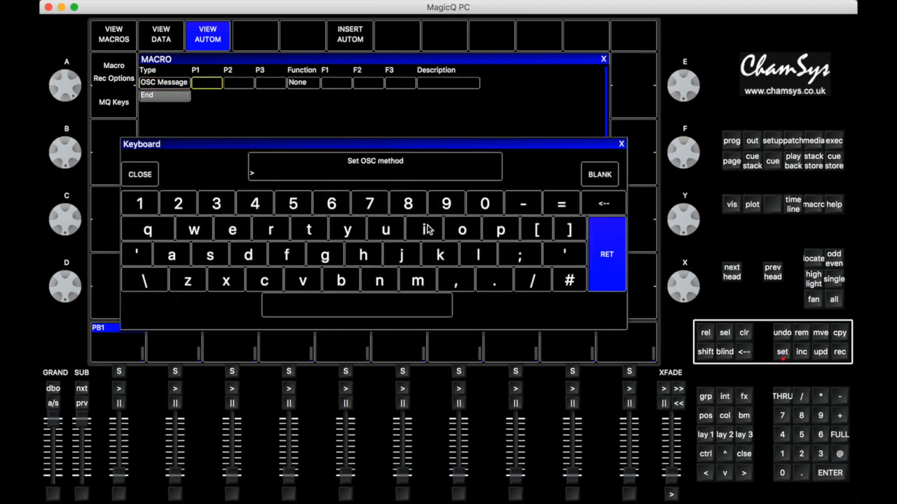
pyautogui.write('encA')
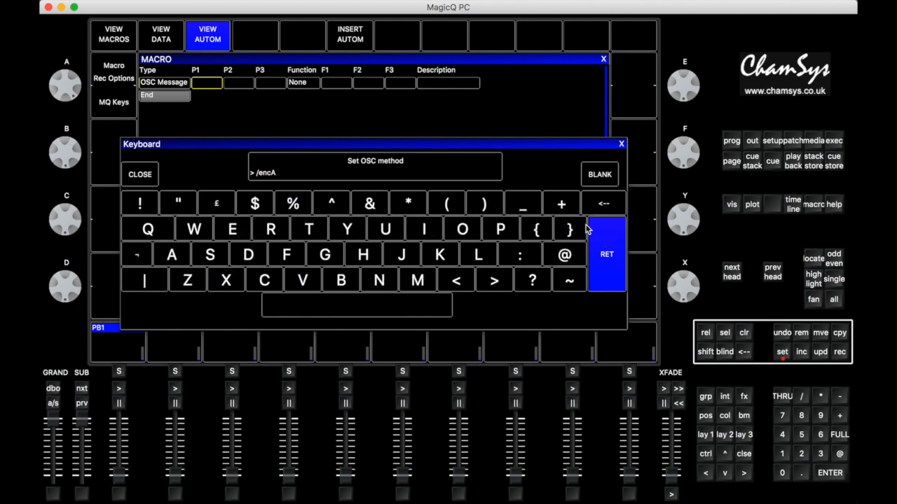
pyautogui.click(562, 204)
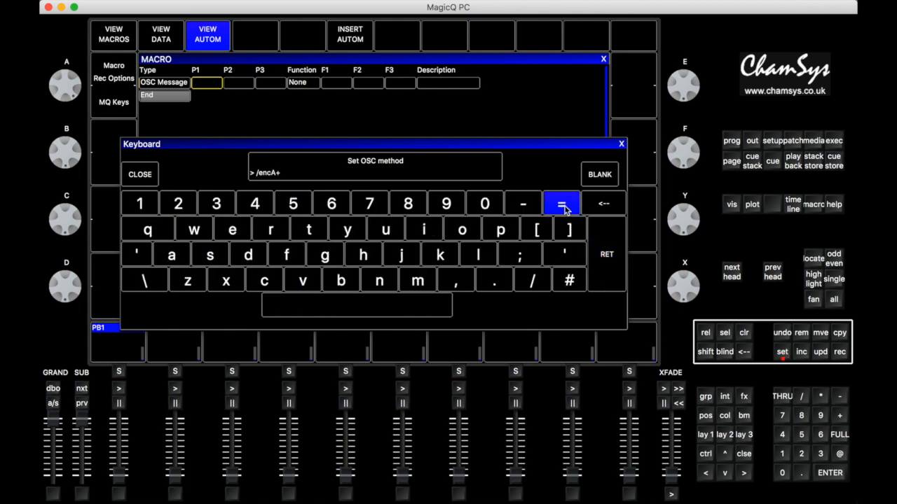
pyautogui.click(606, 272)
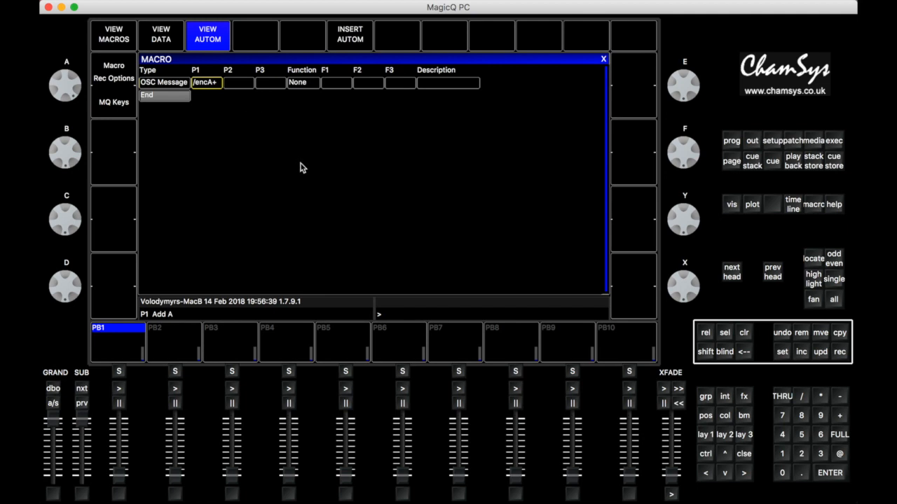
# Set the function of the /encA+ automation to Run macro with macro 1 as its target
pyautogui.click(306, 85)
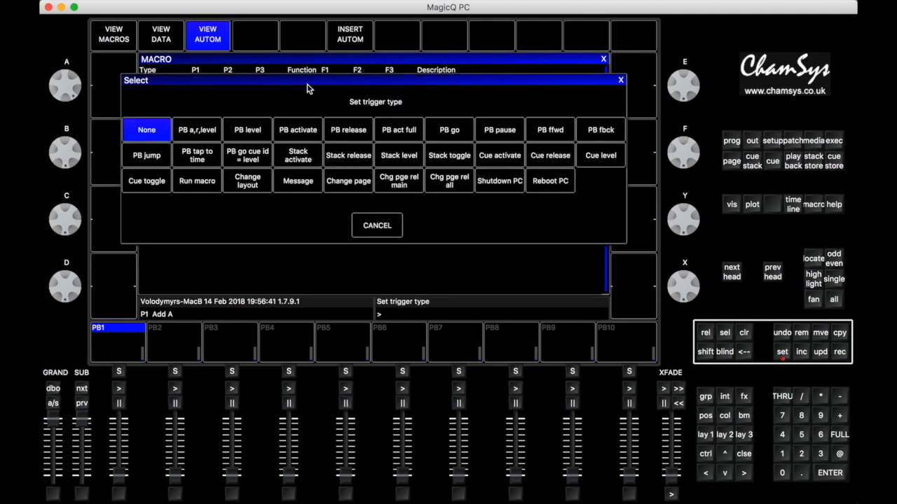
pyautogui.click(197, 182)
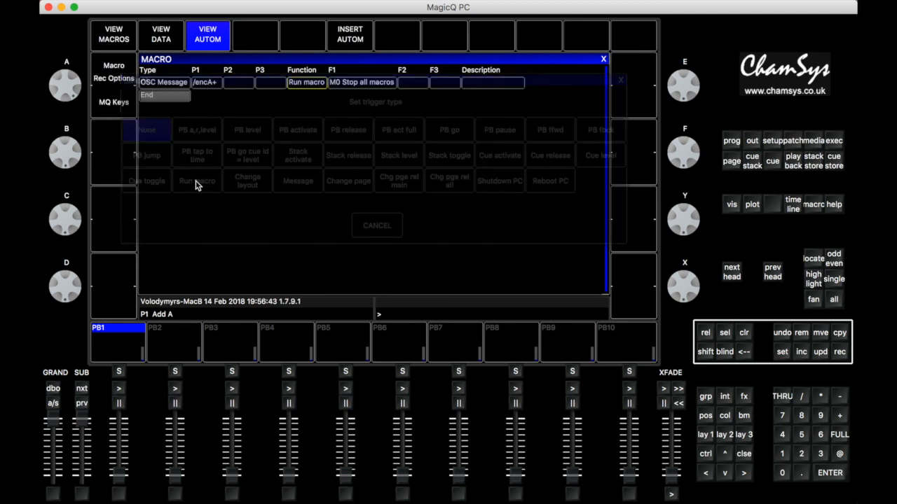
pyautogui.click(365, 82)
pyautogui.write('1')
pyautogui.press('Return')
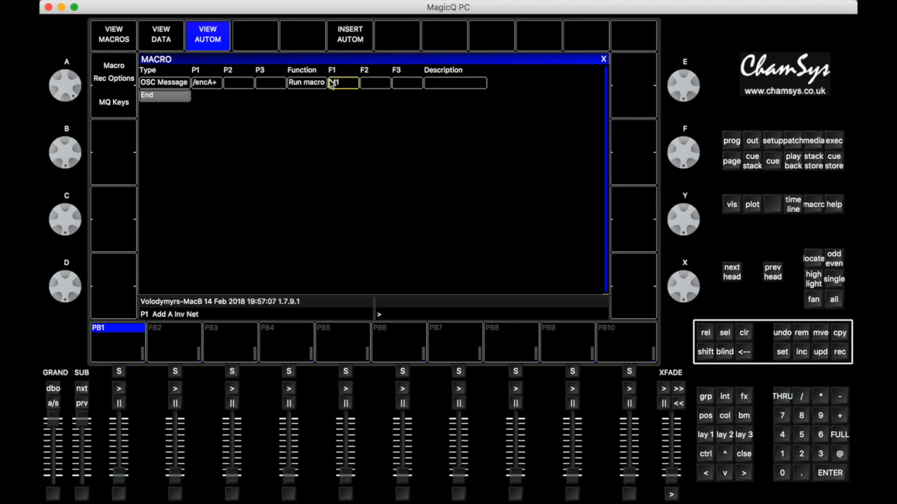
# Insert a second automation above the /encA+ one and set its type to OSC Message
pyautogui.click(357, 40)
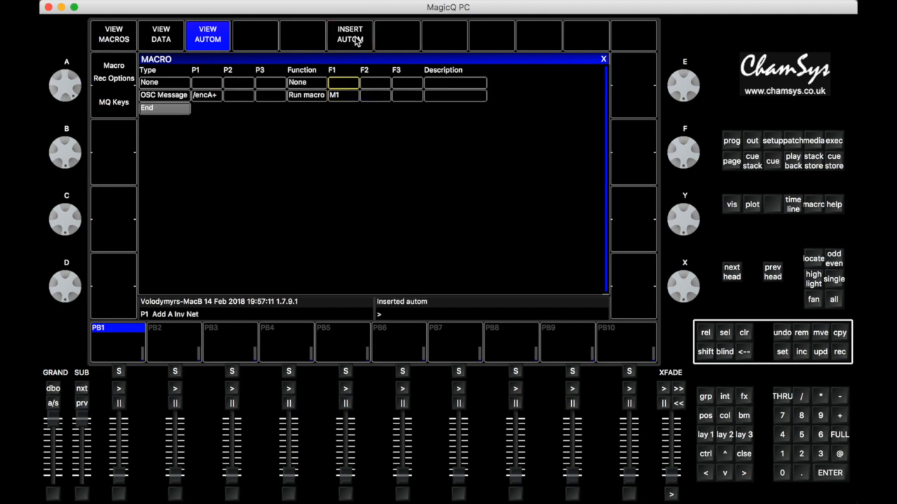
pyautogui.click(166, 85)
pyautogui.click(166, 85)
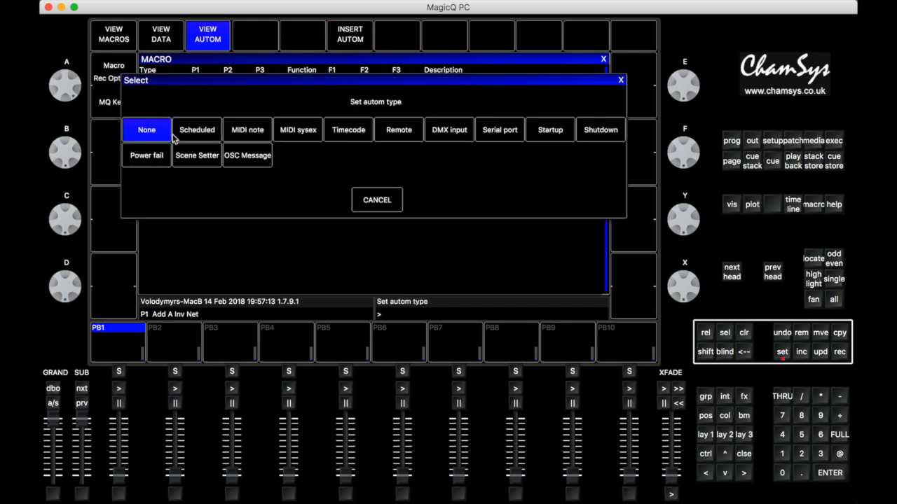
pyautogui.click(245, 156)
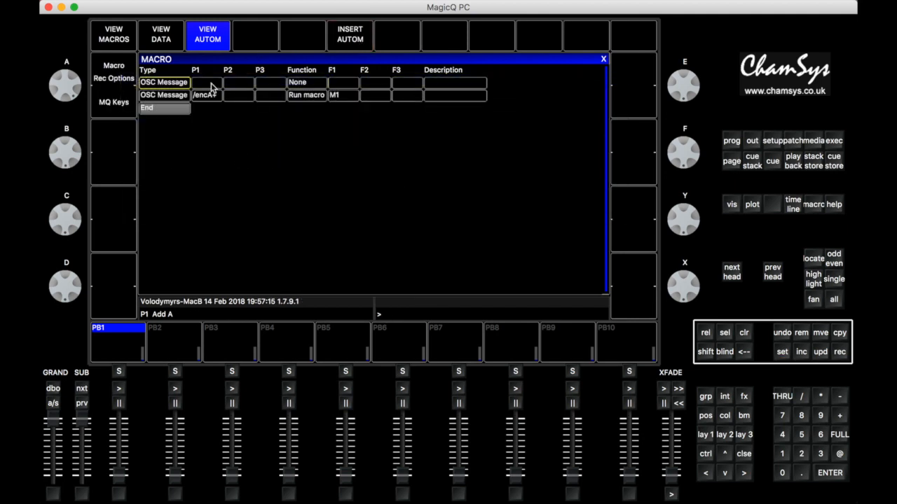
# Set the OSC method (P1) of the second automation to /encA-
pyautogui.click(211, 85)
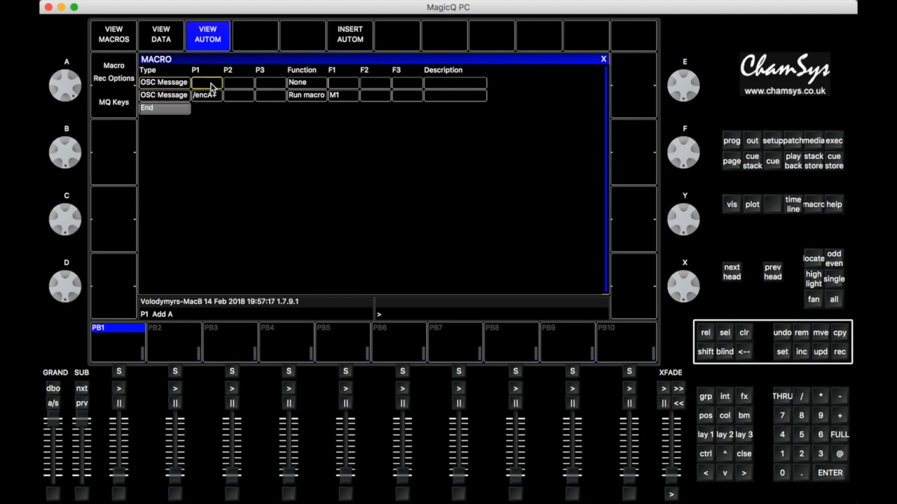
pyautogui.click(211, 86)
pyautogui.write('?')
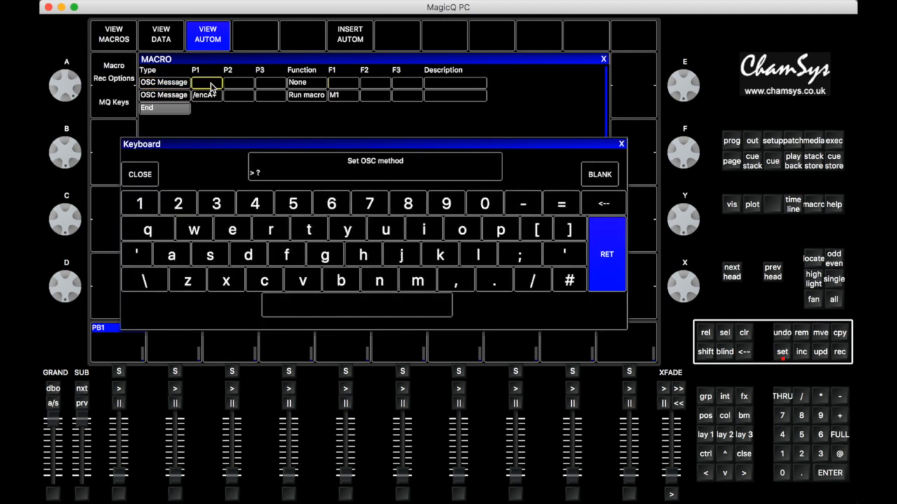
pyautogui.press('BackSpace')
pyautogui.write('/encA')
pyautogui.click(522, 205)
pyautogui.click(611, 266)
# Set the function of the /encA- automation to Run macro with macro 2 as its target, and return to the macro overview
pyautogui.click(308, 84)
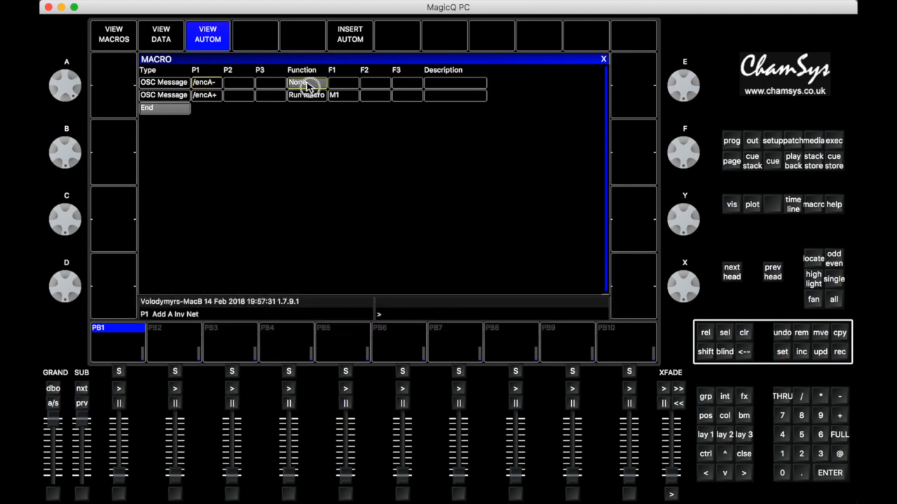
pyautogui.click(308, 84)
pyautogui.click(206, 186)
pyautogui.click(363, 84)
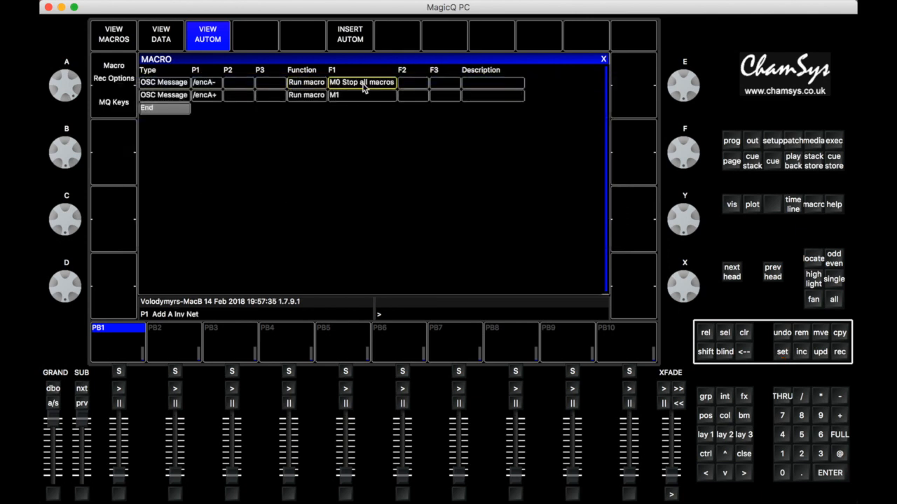
pyautogui.click(362, 84)
pyautogui.write('2')
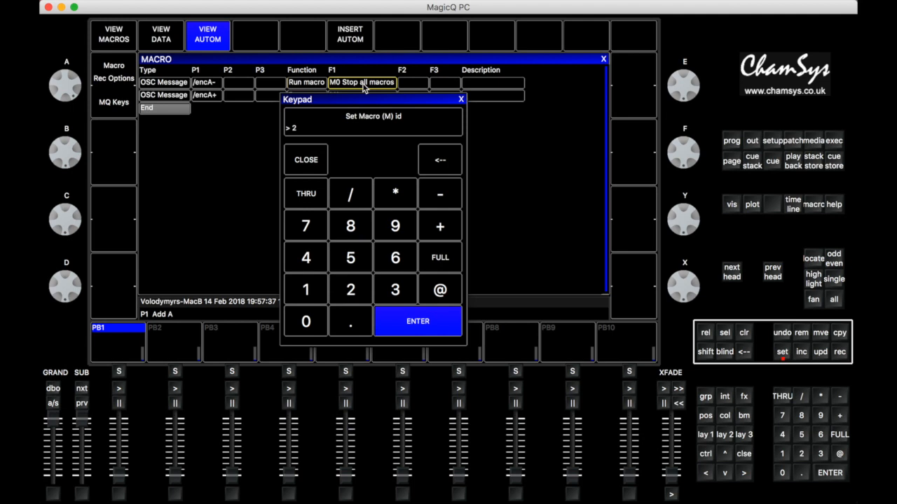
pyautogui.press('Return')
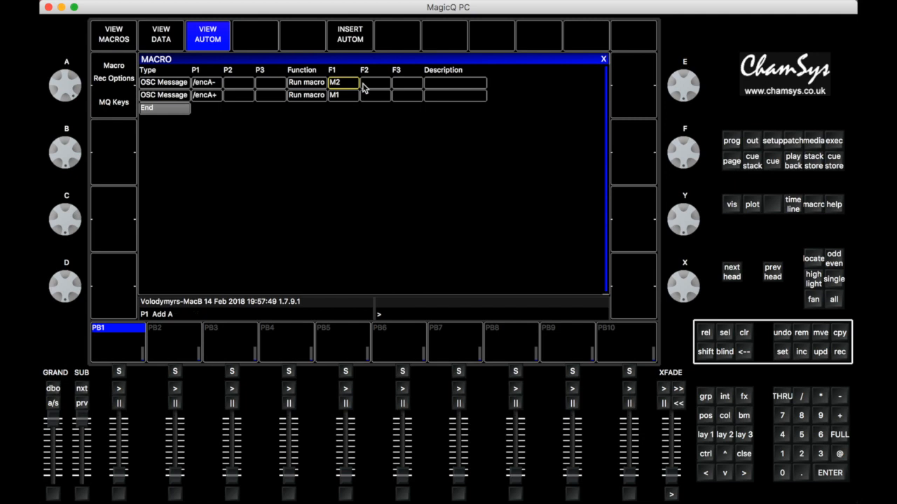
pyautogui.click(116, 42)
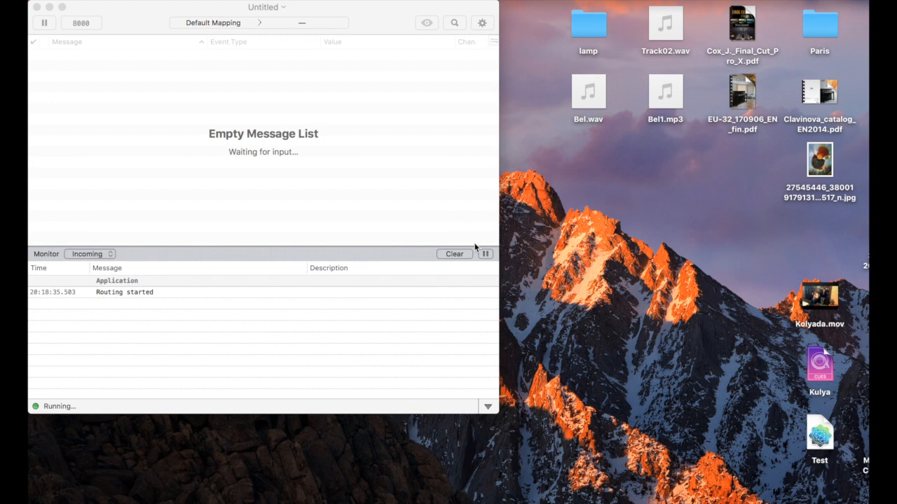
# Switch to OSCulator and set OSC target 1 in the parameters' OSC routes to the nearby OSCulator service on port 8000 over UDP
pyautogui.click(375, 16)
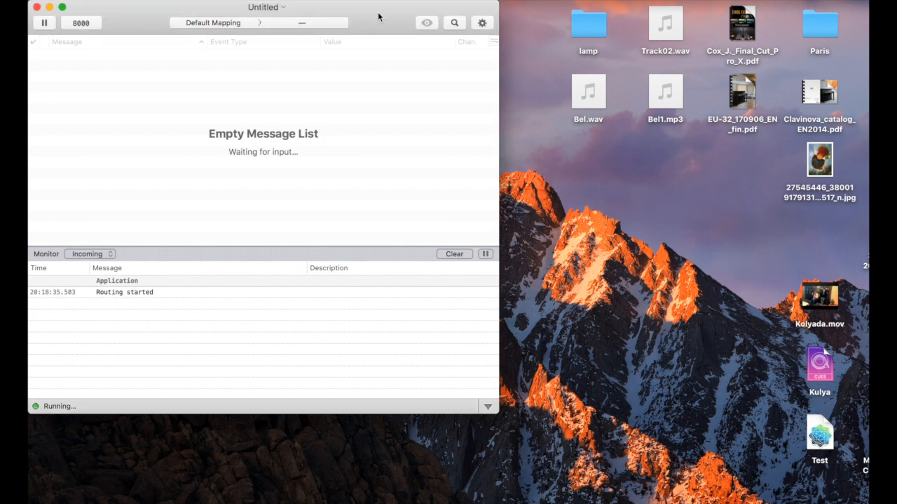
pyautogui.click(482, 23)
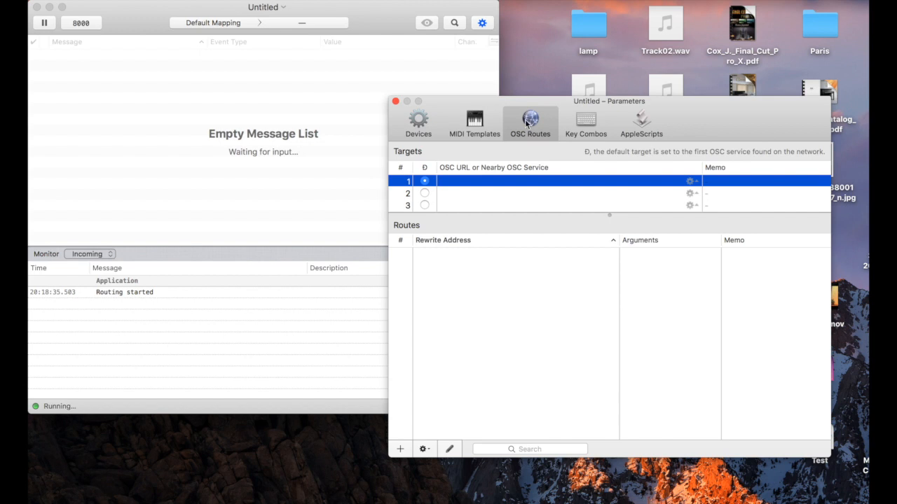
pyautogui.click(692, 185)
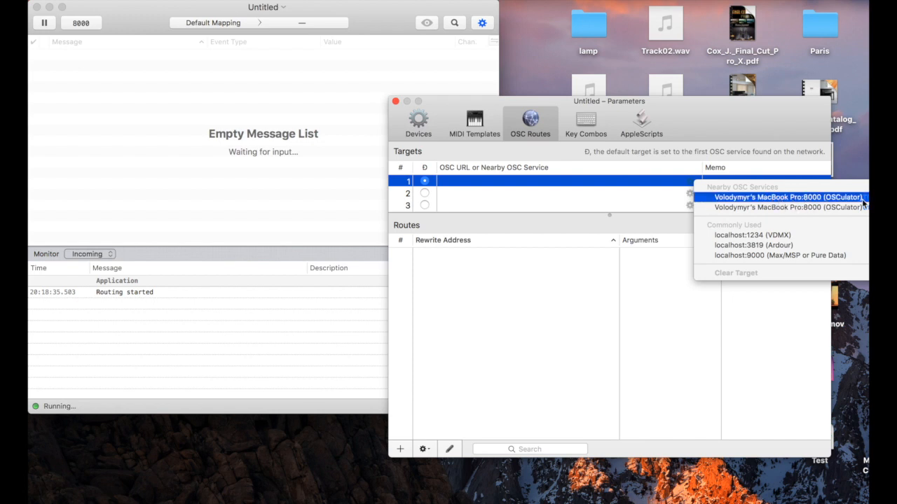
pyautogui.click(791, 208)
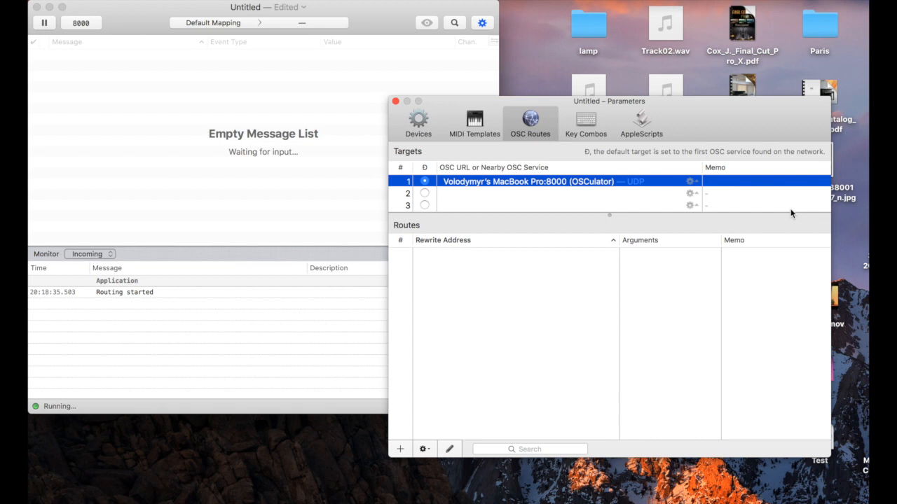
# Enable ZeRO MkII Порт 1 and disable OSCulator In (8000) as MIDI input ports, and close the parameters
pyautogui.click(413, 120)
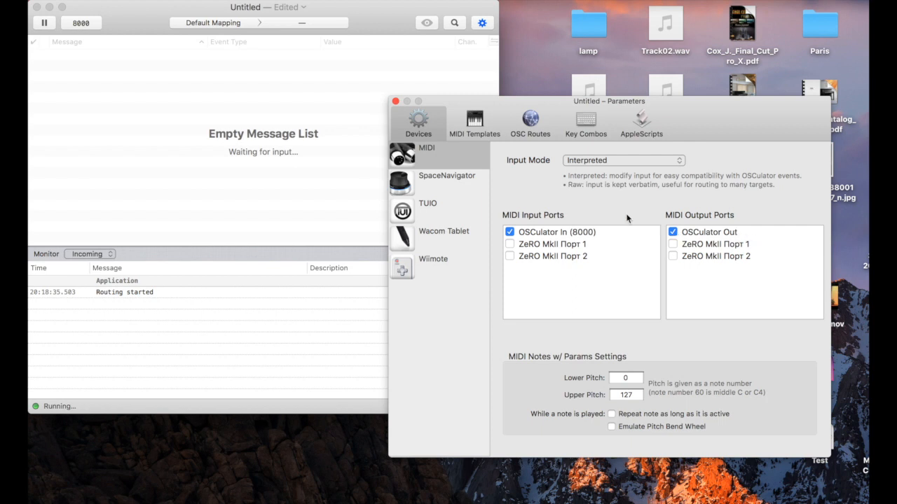
pyautogui.click(510, 246)
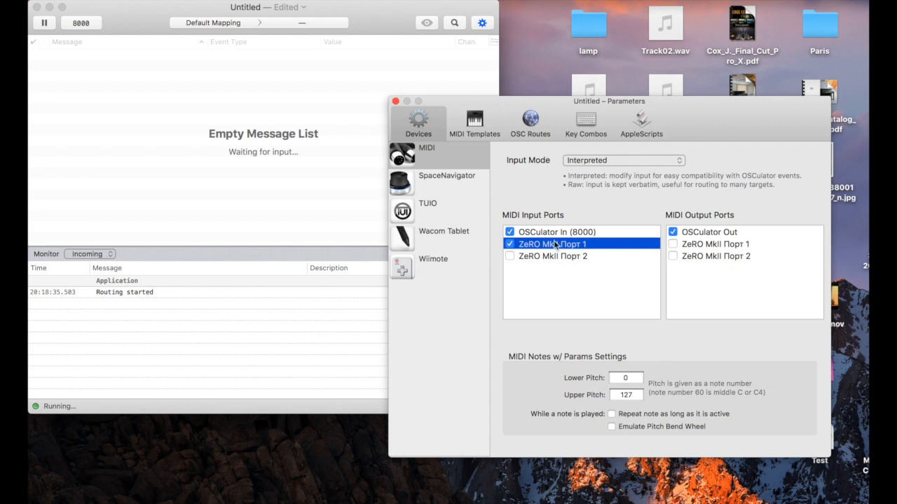
pyautogui.click(509, 232)
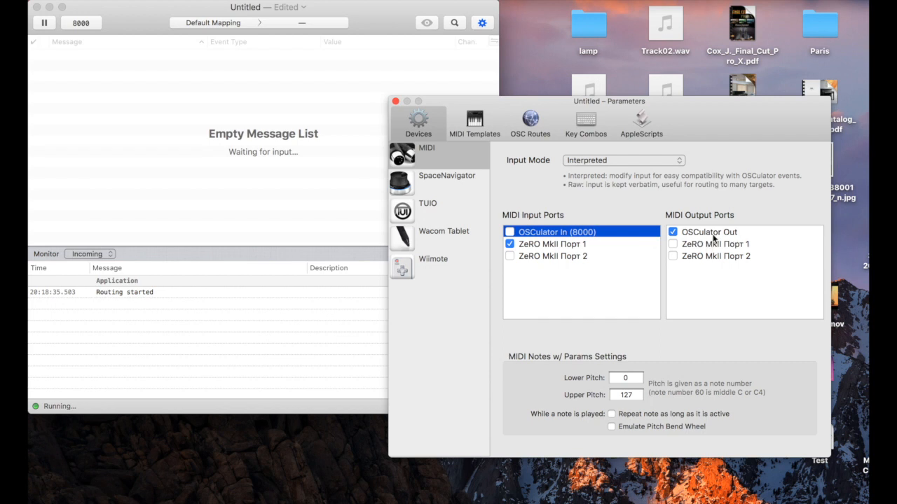
pyautogui.click(396, 102)
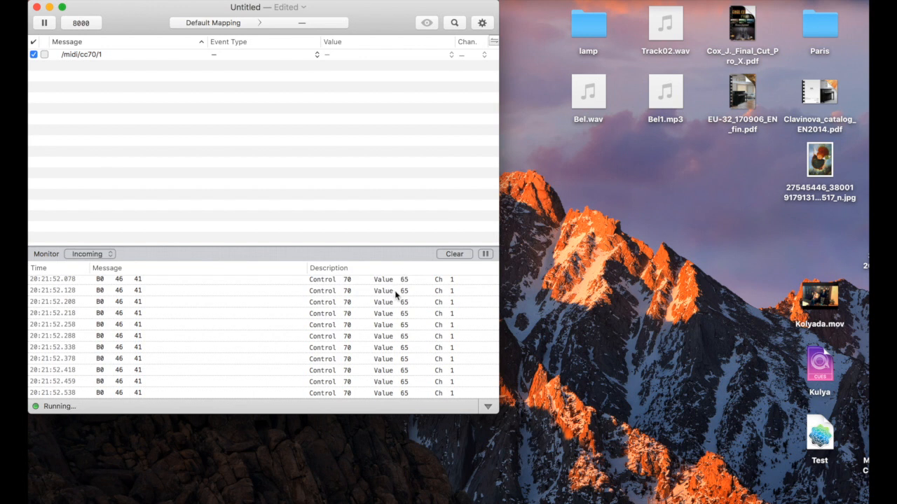
# Clear the monitor log and demux the /midi/cc70/1 message
pyautogui.click(457, 255)
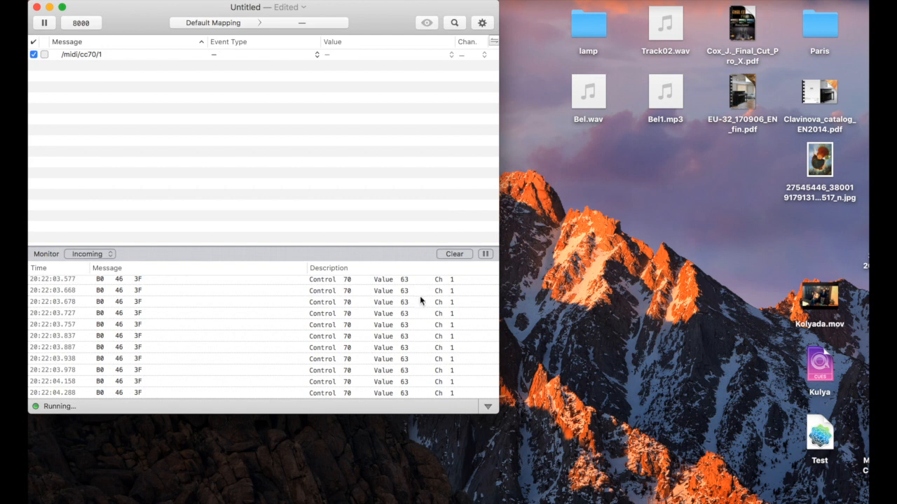
pyautogui.click(82, 56)
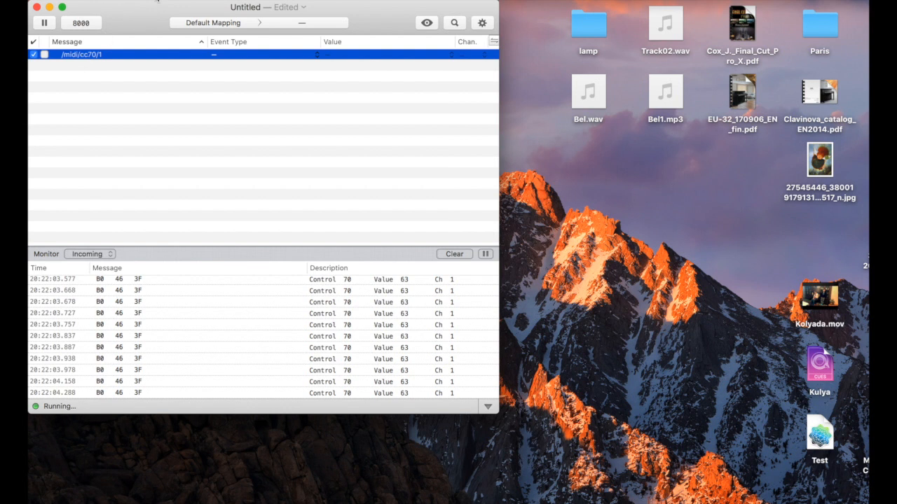
pyautogui.click(157, 1)
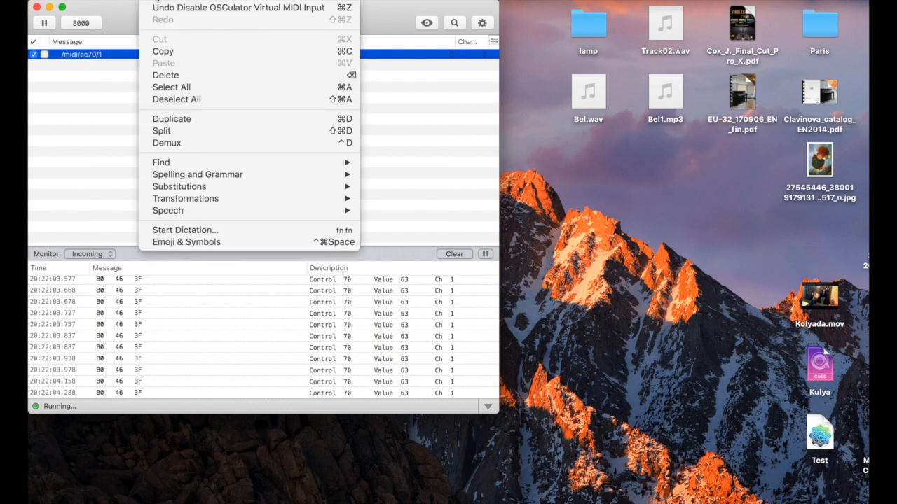
pyautogui.click(178, 142)
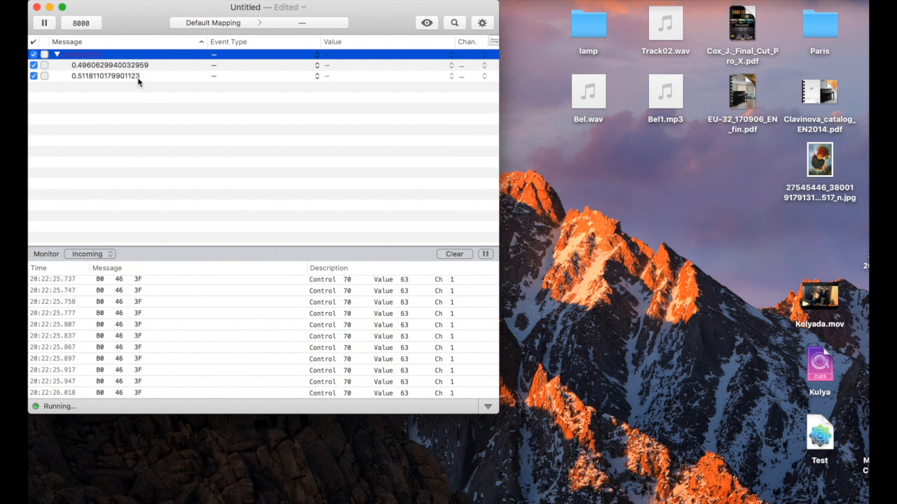
# Set the event type of both demuxed values under /midi/cc70/1 to OSC Message
pyautogui.click(232, 65)
pyautogui.click(231, 65)
pyautogui.click(231, 65)
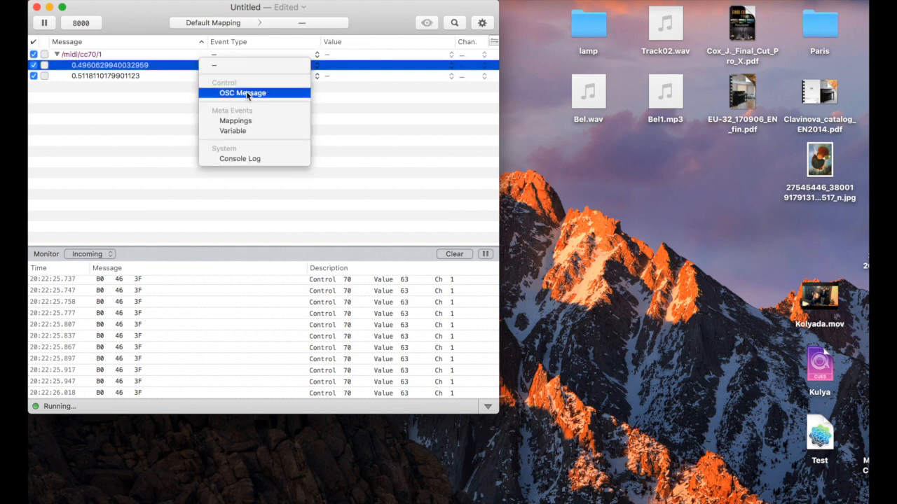
pyautogui.click(246, 92)
pyautogui.click(245, 76)
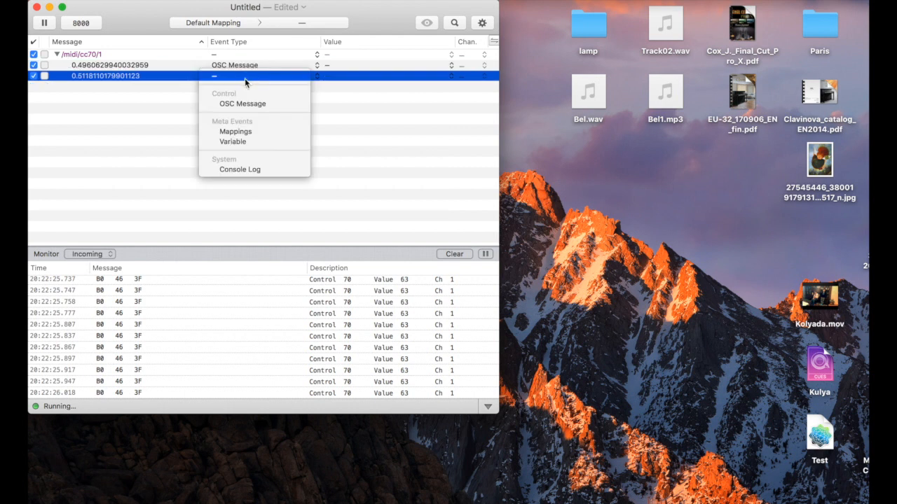
pyautogui.click(246, 103)
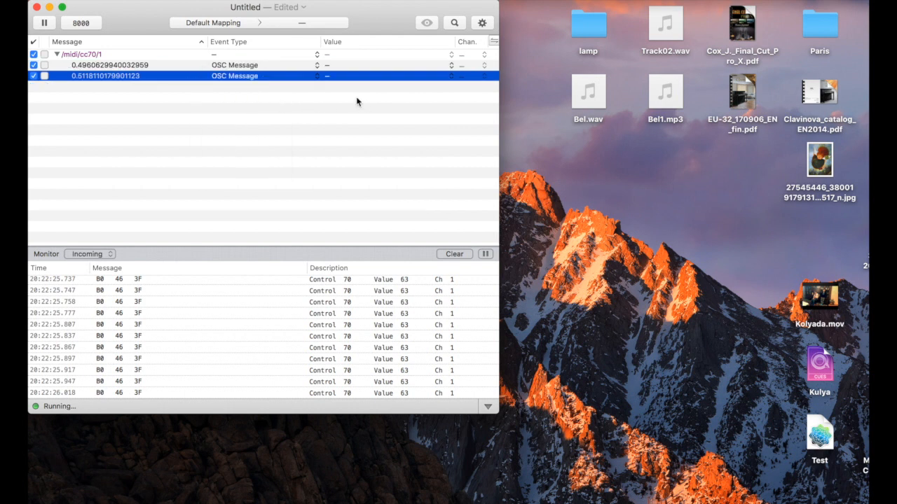
# Create a new OSC route with the rewrite address /encA- for the 0.4960629940032959 value, and close the parameters
pyautogui.click(127, 67)
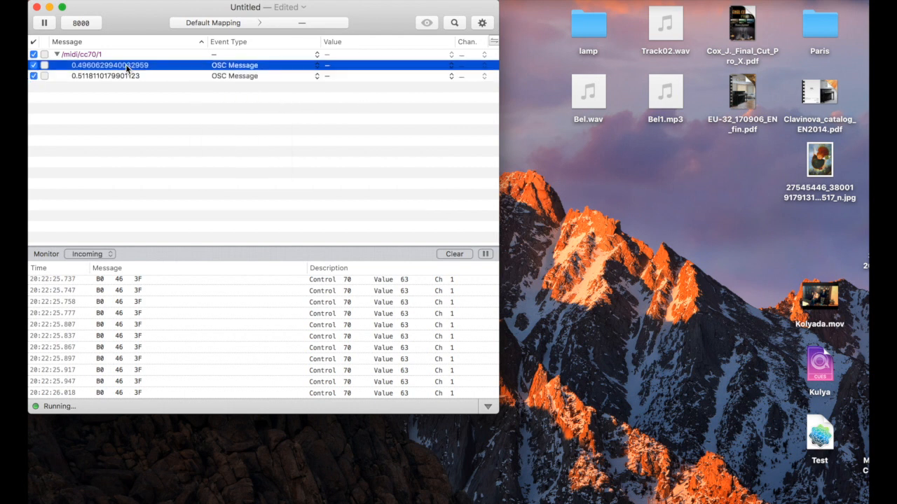
pyautogui.click(337, 67)
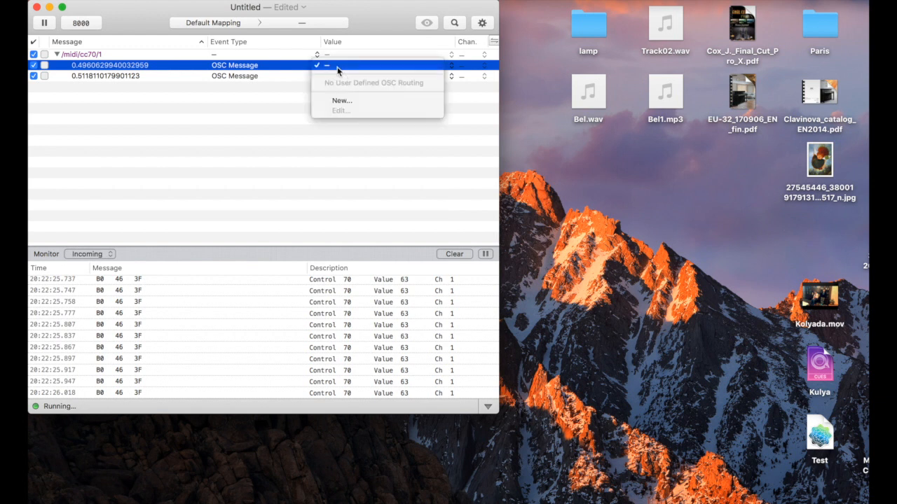
pyautogui.click(346, 102)
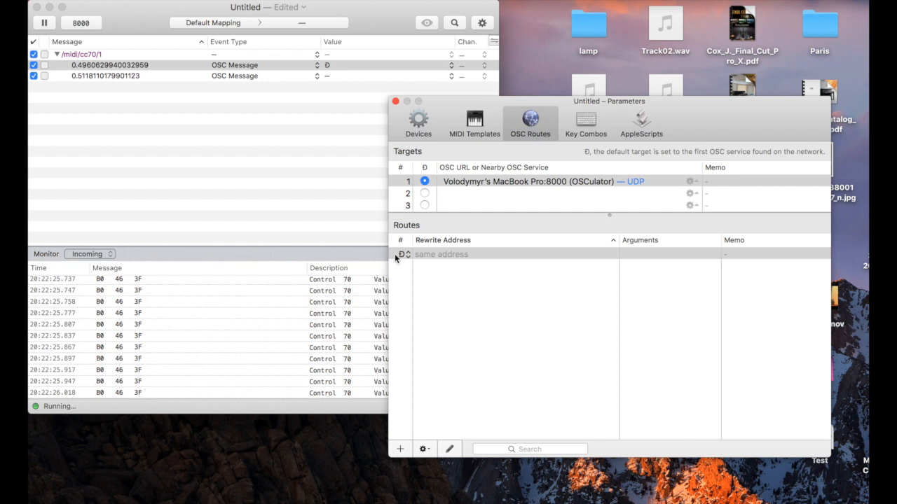
pyautogui.doubleClick(454, 255)
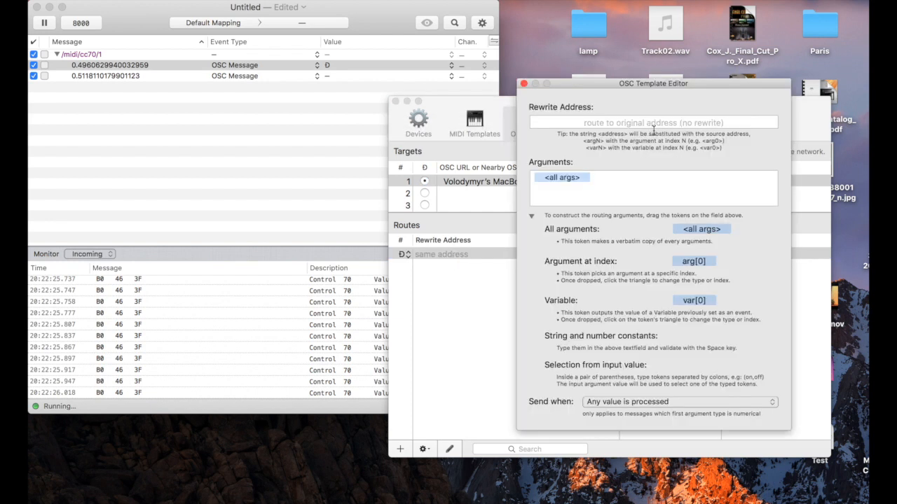
pyautogui.click(653, 126)
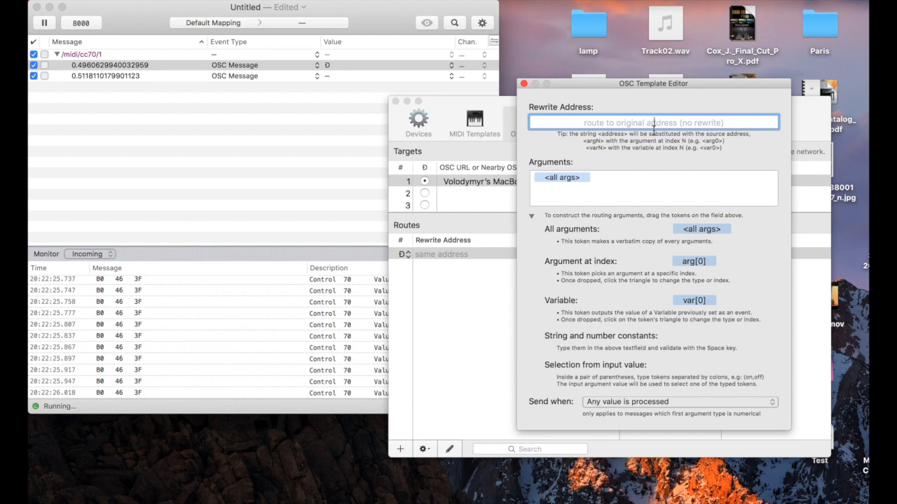
pyautogui.write('/enc')
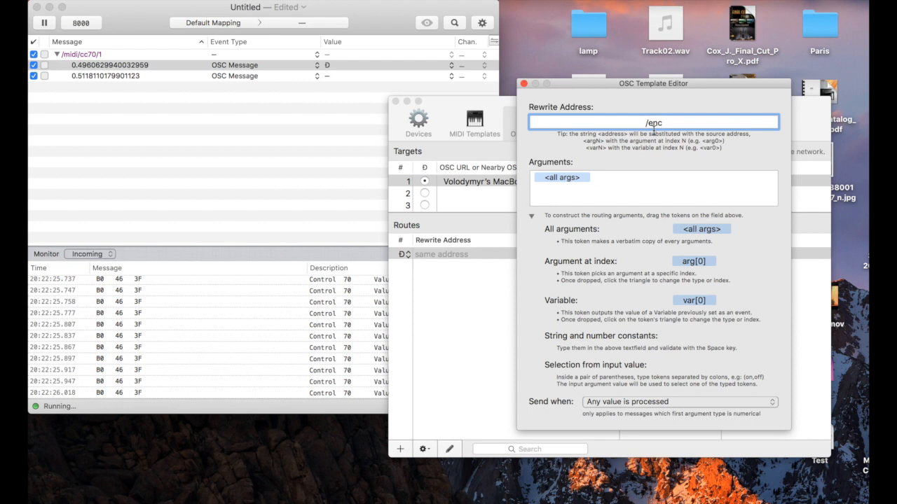
pyautogui.write('A-')
pyautogui.press('Return')
pyautogui.click(524, 83)
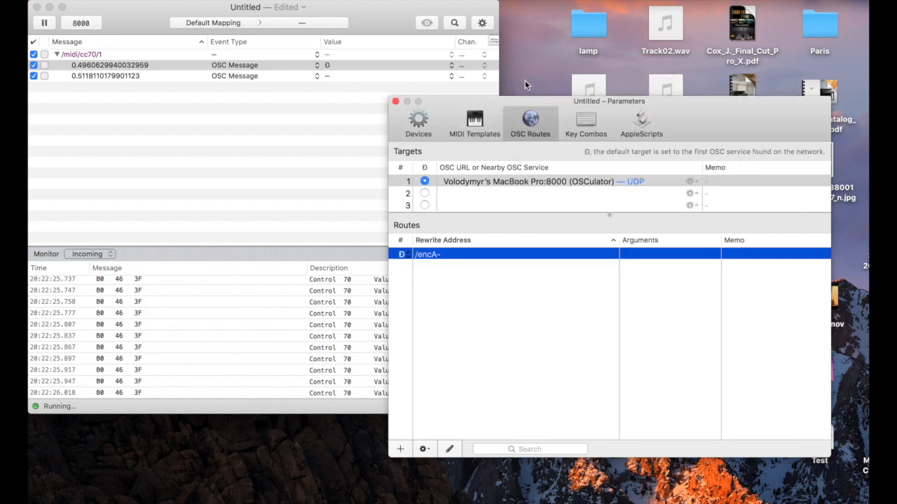
pyautogui.click(396, 102)
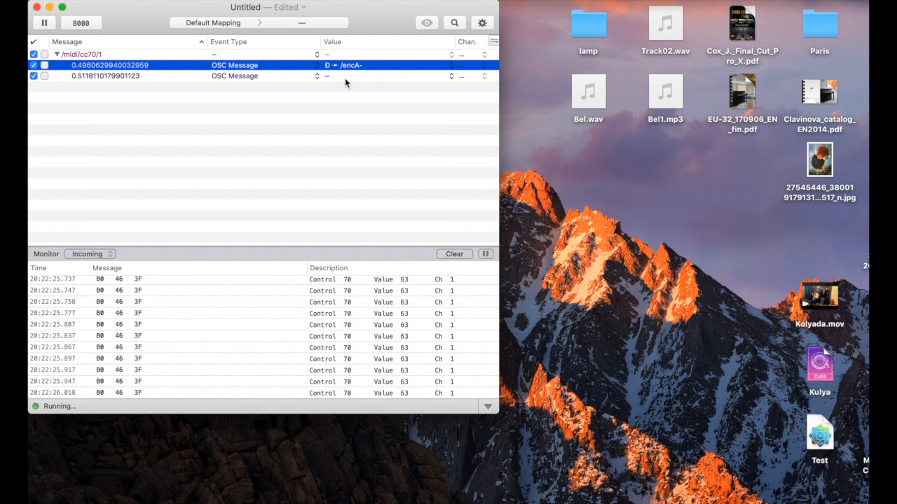
# Create a new OSC route with the rewrite address /encA+ for the 0.5118110179901123 value, and close the parameters
pyautogui.click(343, 78)
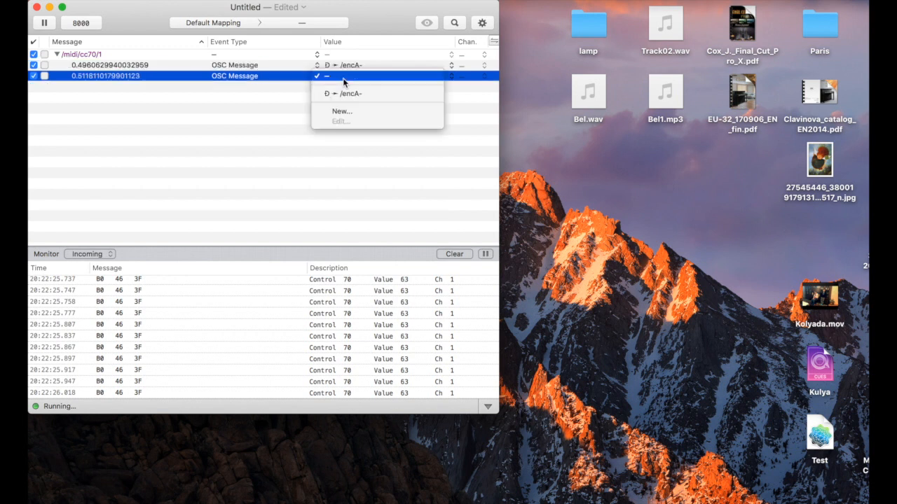
pyautogui.click(346, 112)
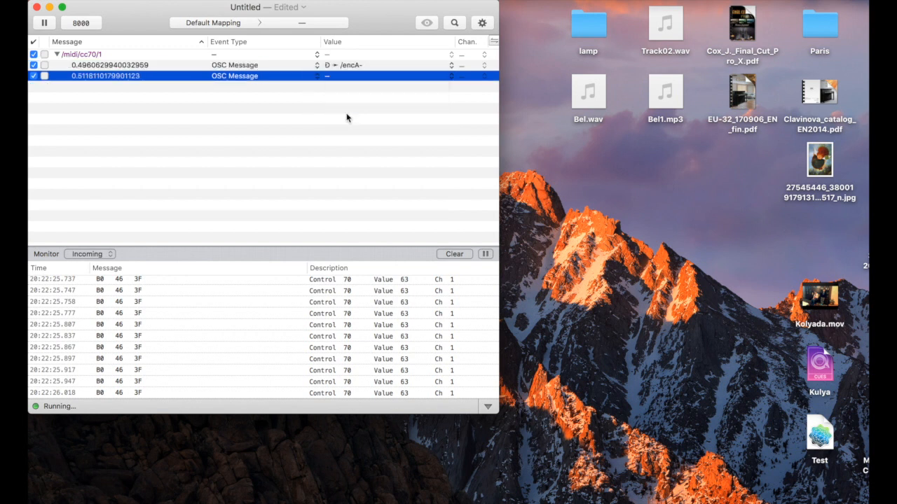
pyautogui.doubleClick(441, 265)
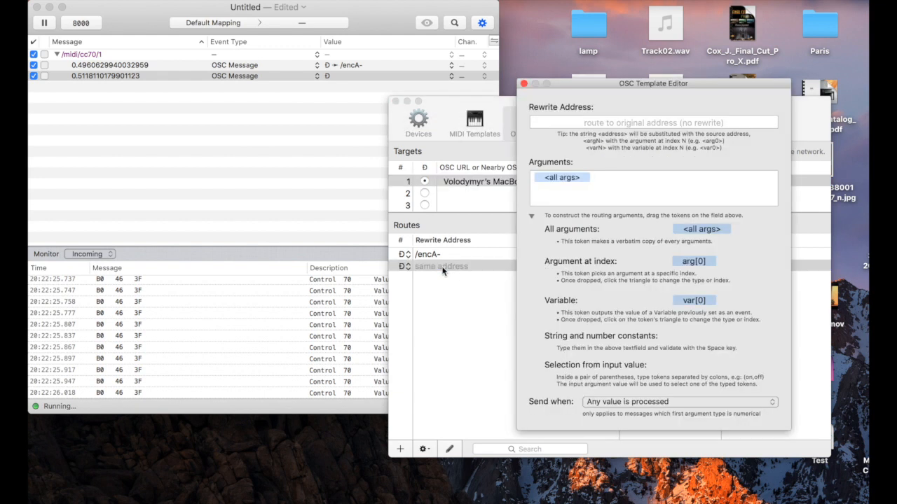
pyautogui.click(653, 123)
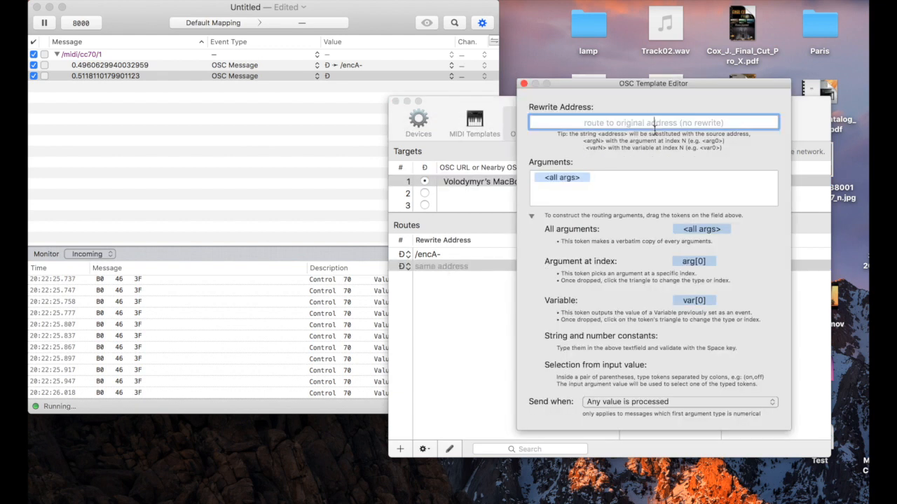
pyautogui.write('/encA')
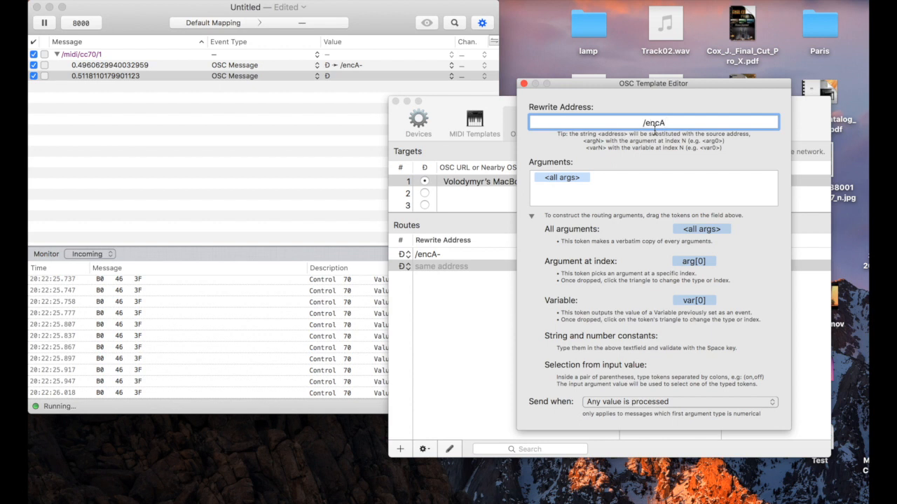
pyautogui.write('+')
pyautogui.press('Return')
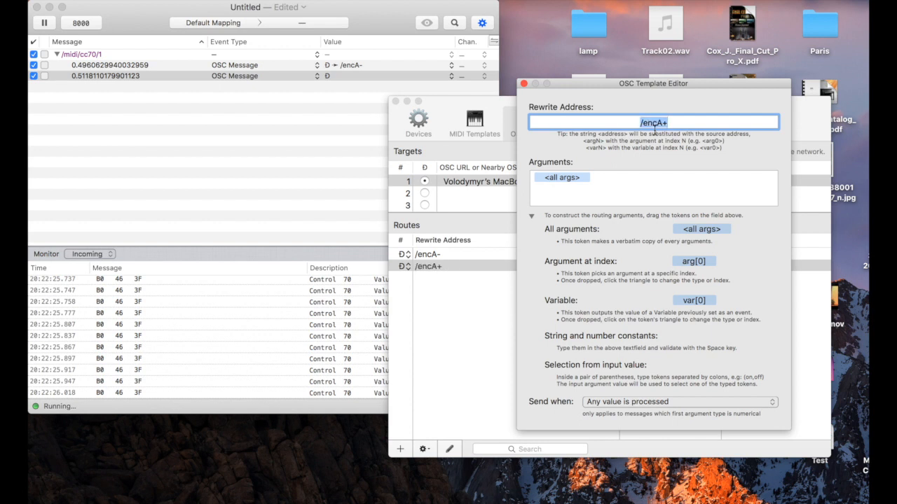
pyautogui.click(523, 84)
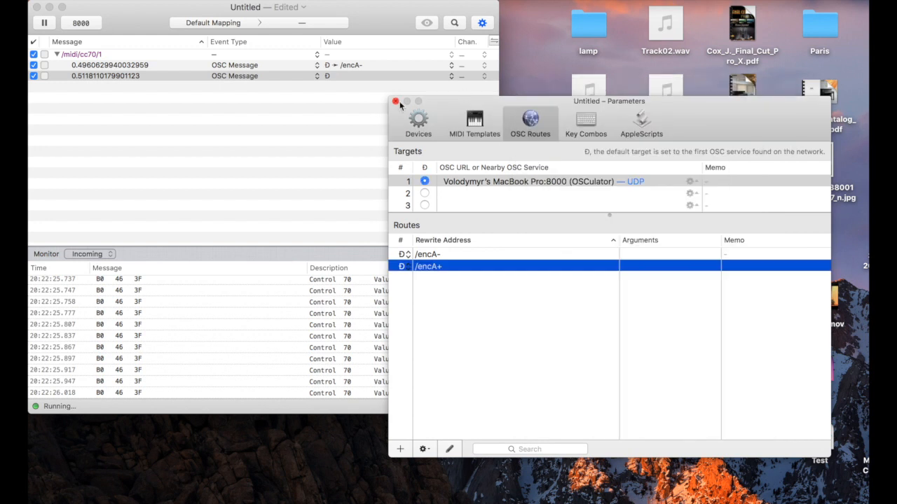
pyautogui.click(396, 102)
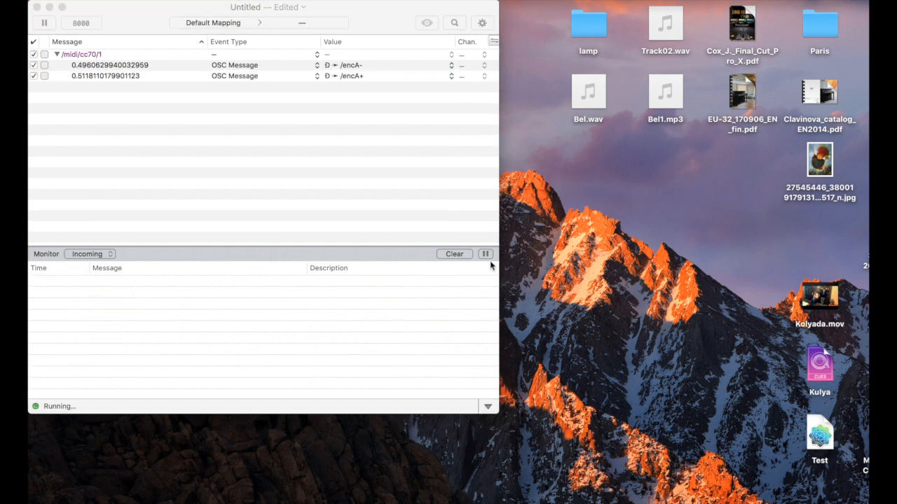
# Set OSCulator's inbound OSC port to 9000
pyautogui.click(139, 17)
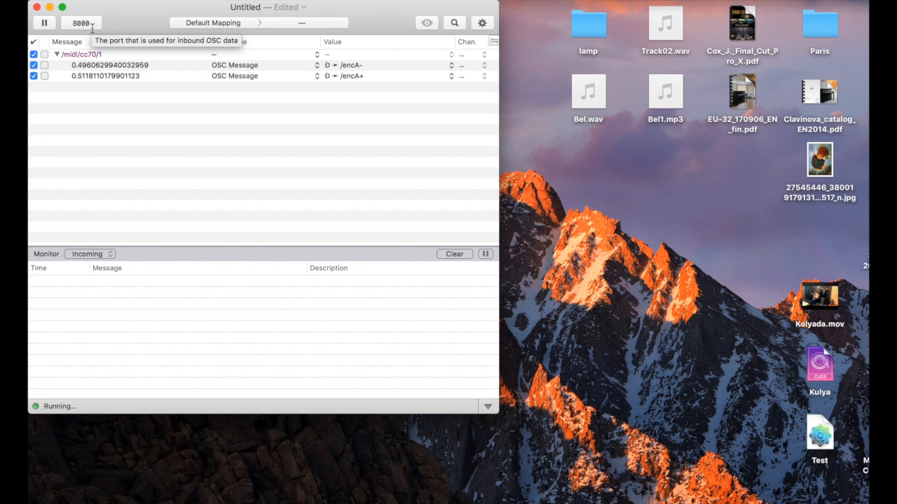
pyautogui.doubleClick(92, 28)
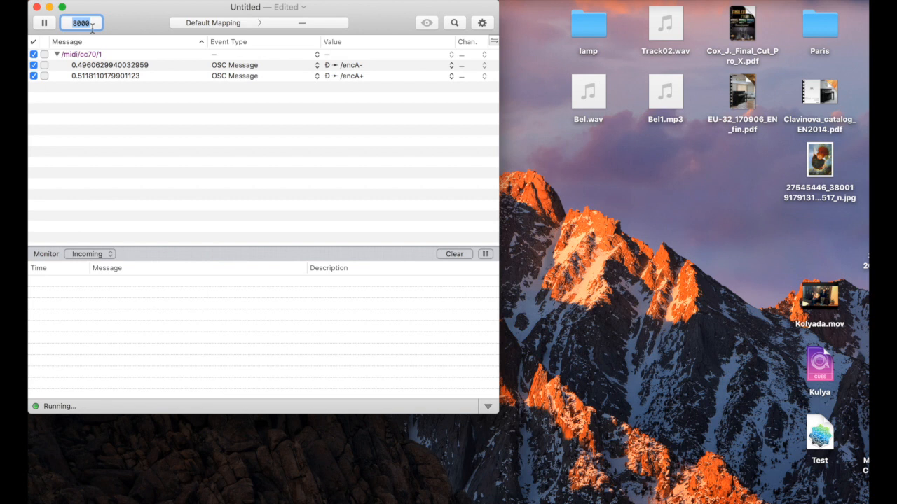
pyautogui.write('9000')
pyautogui.press('Return')
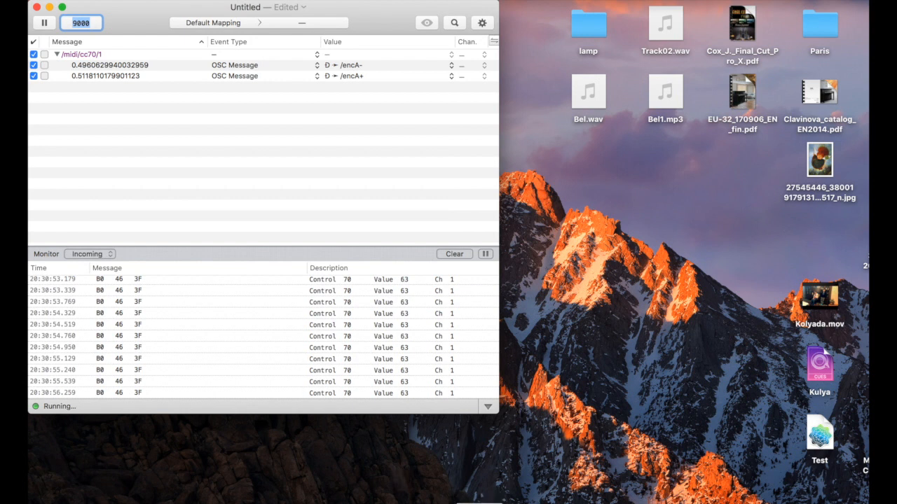
# Switch to MagicQ, continue the last show and bring up layout 1
pyautogui.click(480, 503)
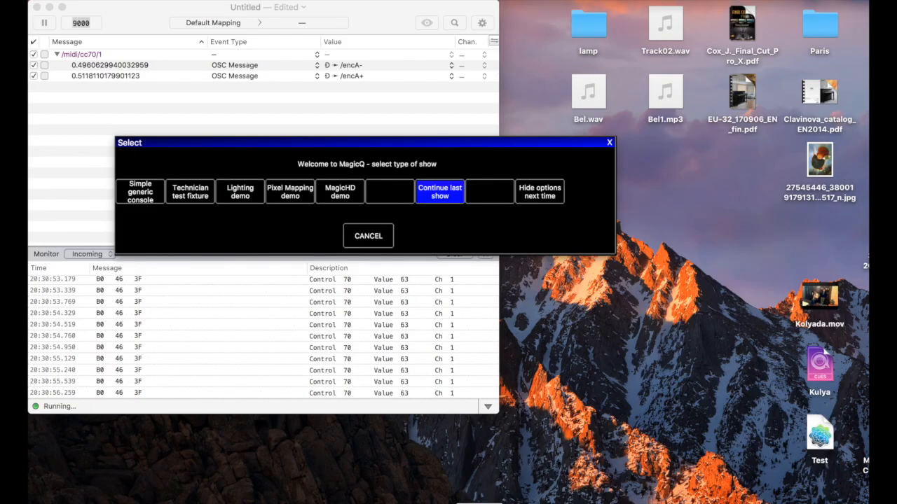
pyautogui.click(437, 194)
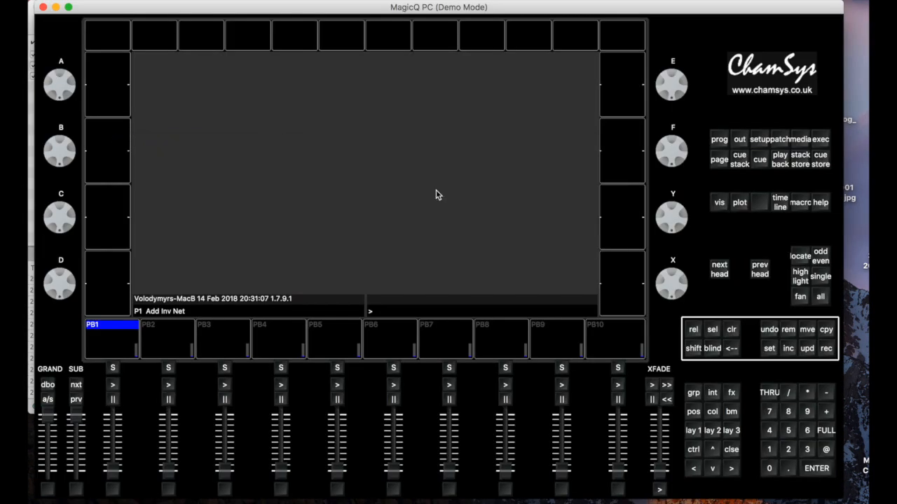
pyautogui.click(695, 432)
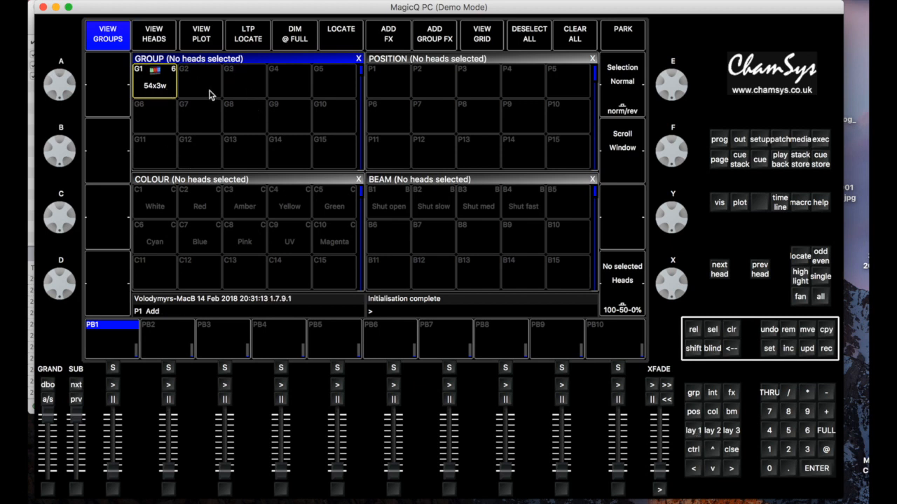
# Select the 54x3w head group and make the Colour window active so that encoder A controls Red
pyautogui.click(155, 84)
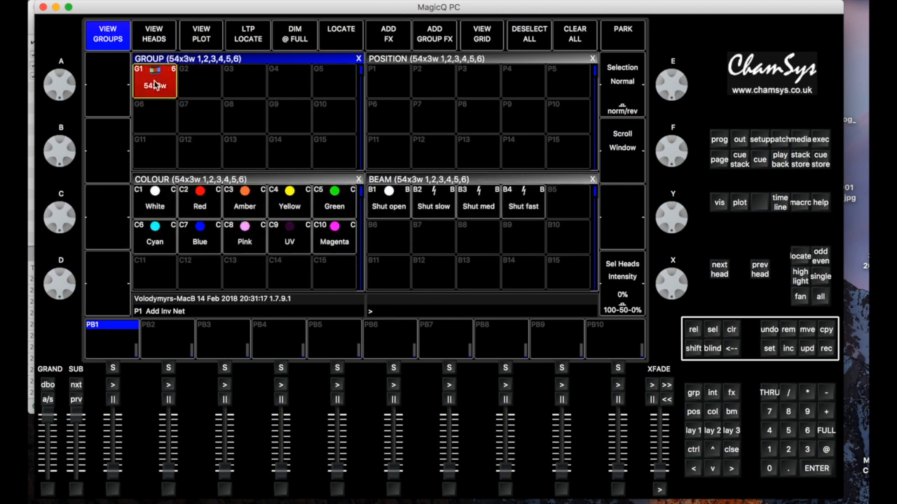
pyautogui.click(207, 183)
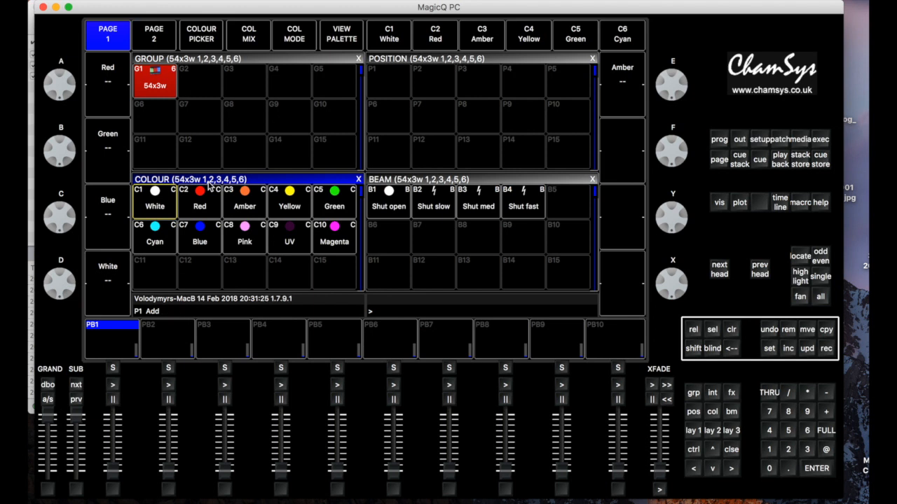
pyautogui.click(209, 186)
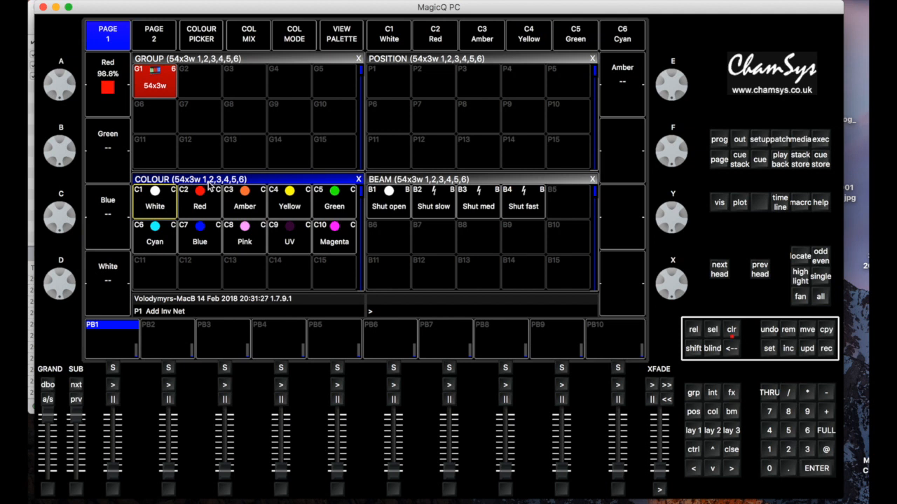